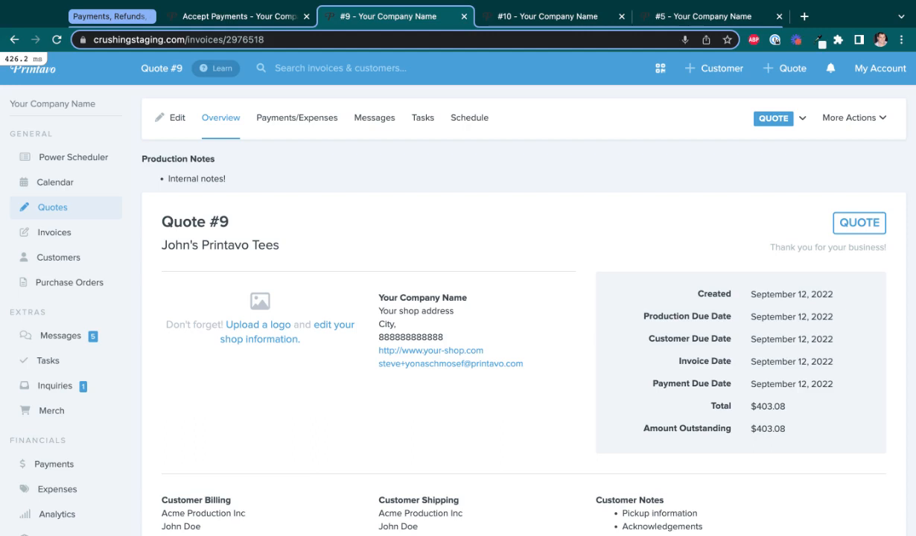
Check the approval status on the Accept Payments page.
click(237, 16)
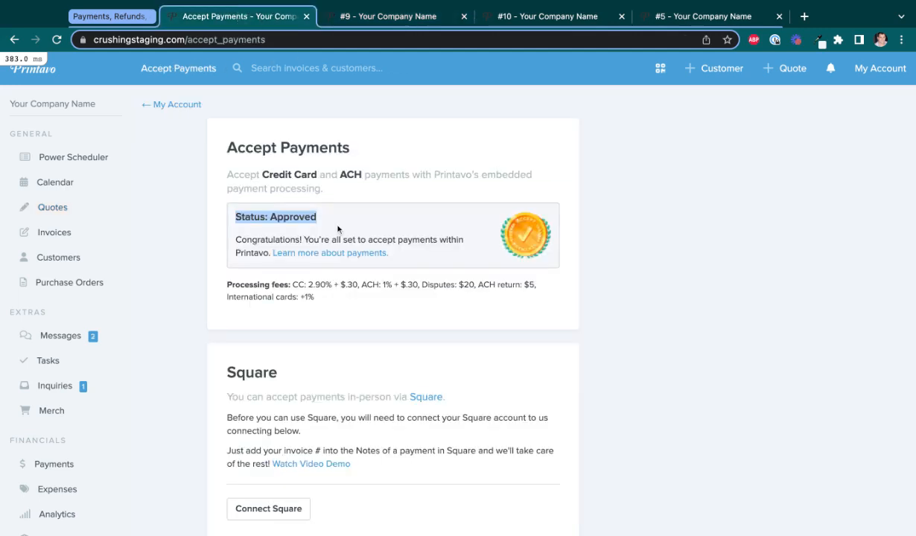
click(320, 205)
drag(324, 223, 235, 218)
Review Quote #9 from its header through the line items, imprint and totals.
click(380, 21)
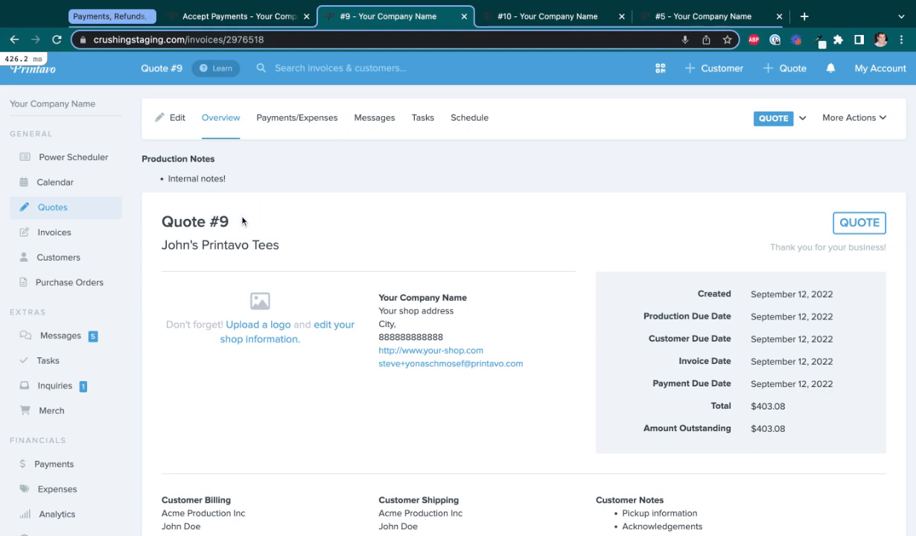
drag(231, 218, 162, 215)
scroll(370, 211, down, 4)
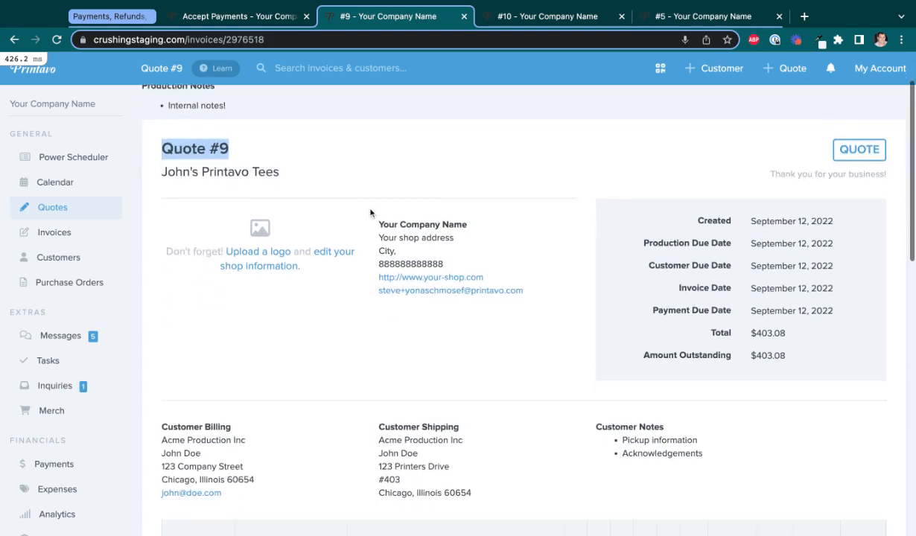
scroll(370, 211, down, 2)
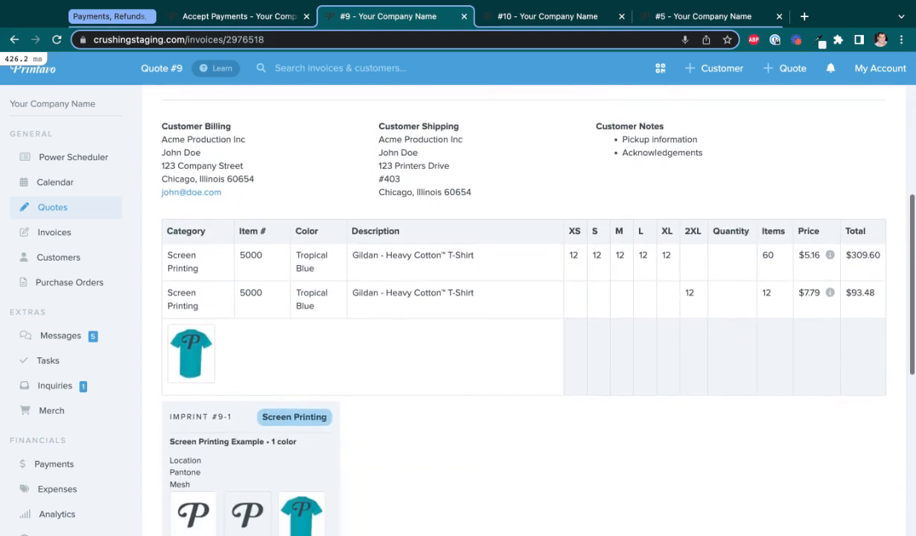
scroll(370, 211, down, 1)
scroll(390, 211, down, 2)
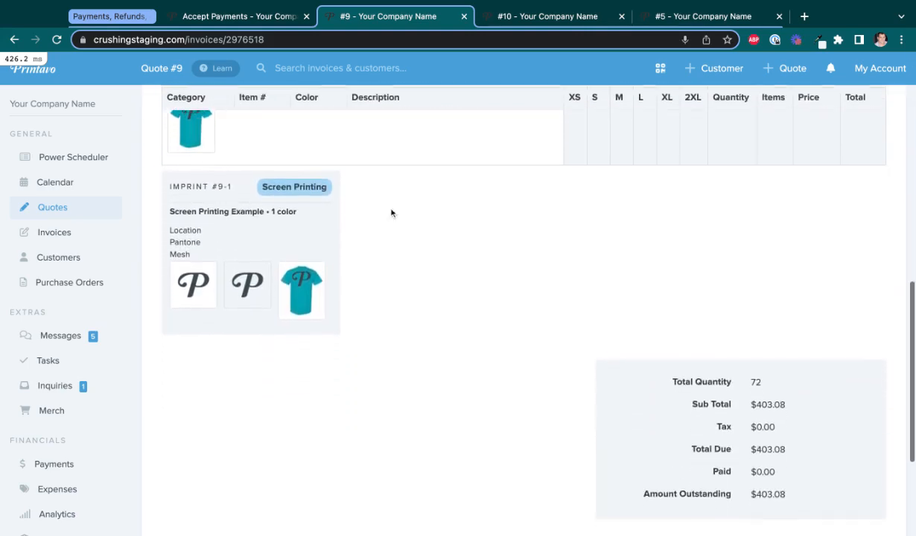
scroll(455, 239, down, 2)
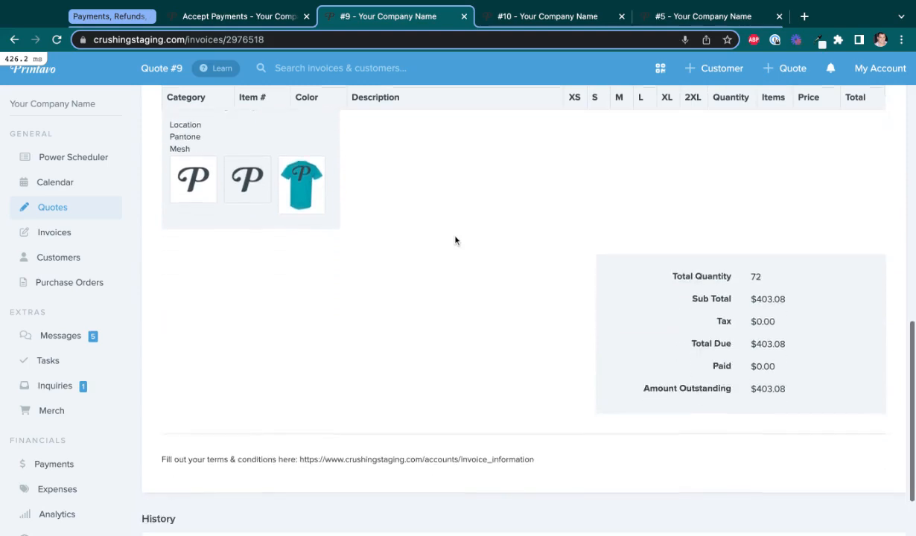
scroll(449, 162, up, 8)
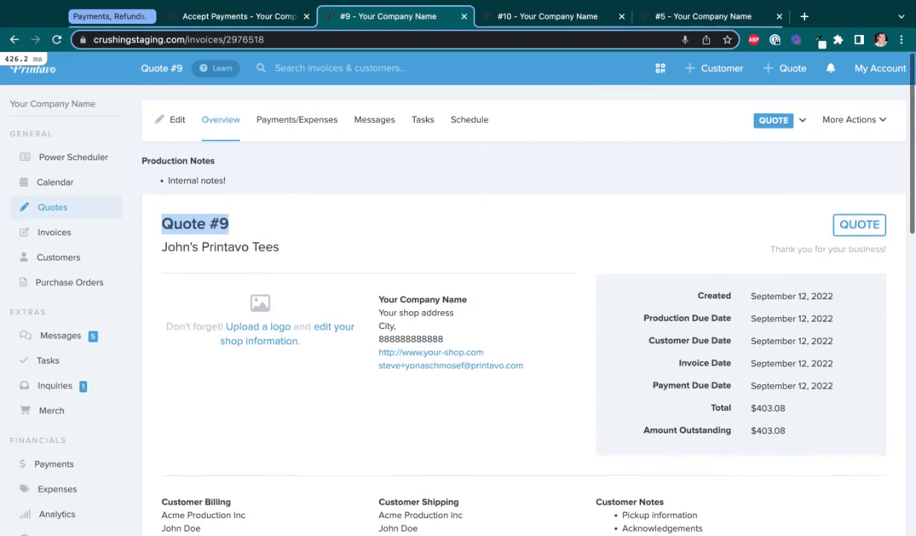
click(449, 163)
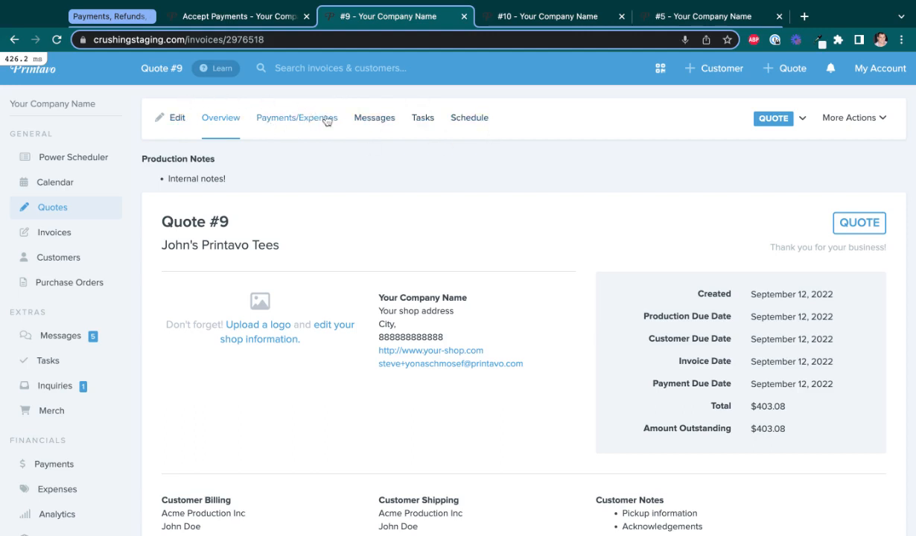
Open the Payments/Expenses section of Quote #9 and look at the payment request form without submitting it.
click(287, 123)
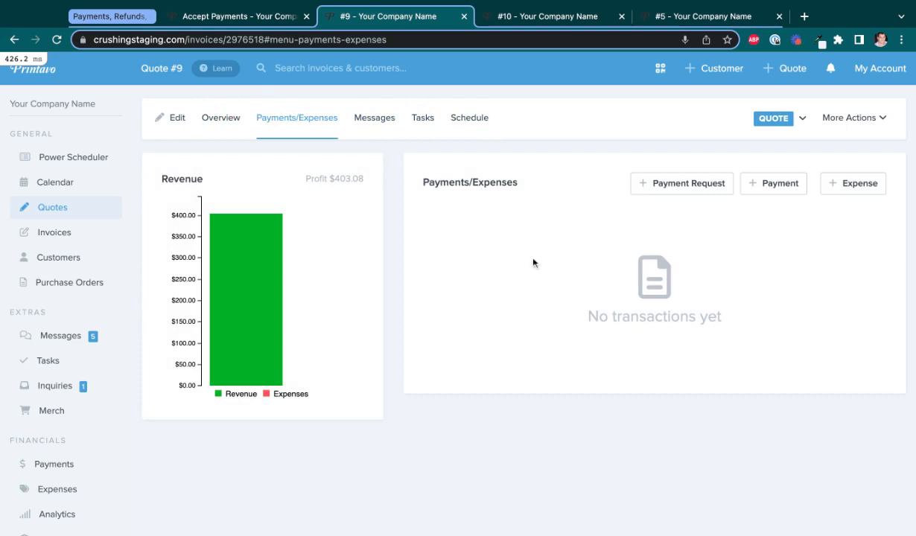
click(680, 185)
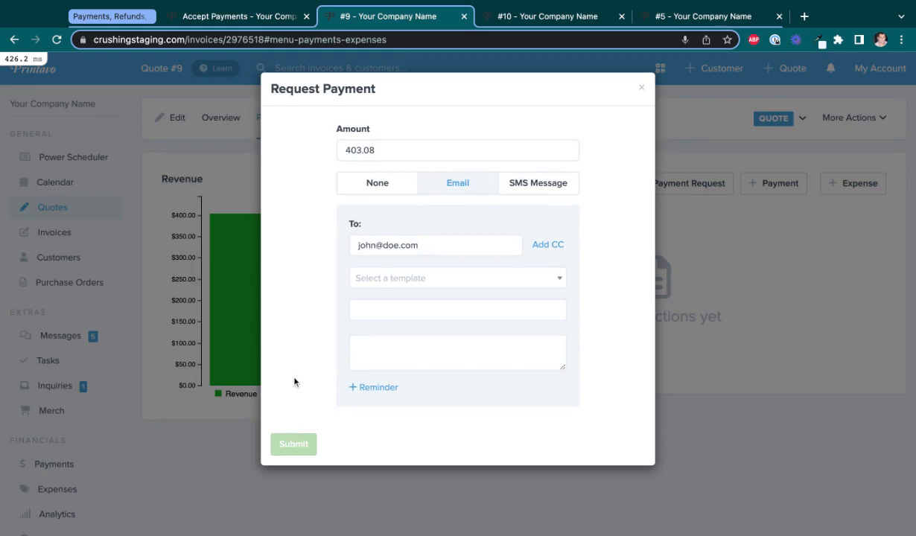
click(656, 122)
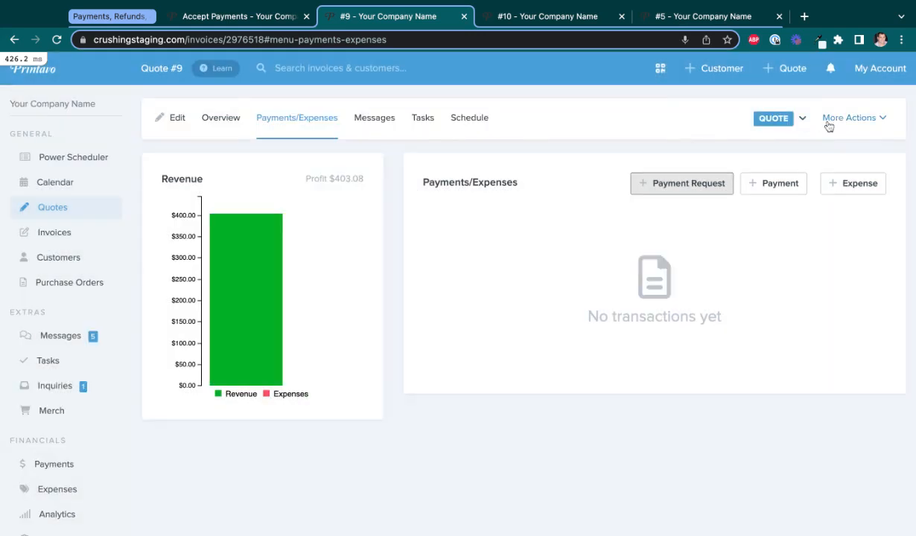
Open the public invoice view of Quote #9.
click(860, 127)
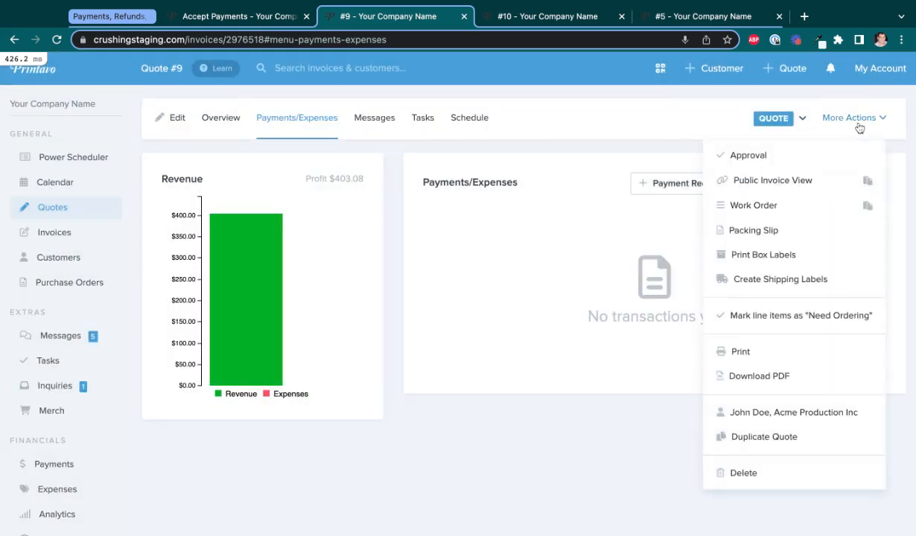
click(775, 181)
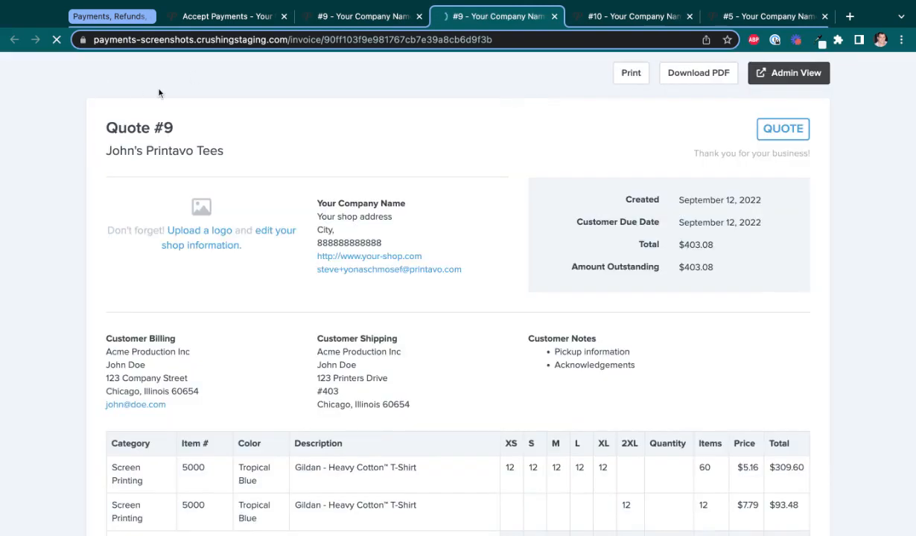
Start a payment request in the admin view of Quote #9 with None as the delivery method.
click(353, 16)
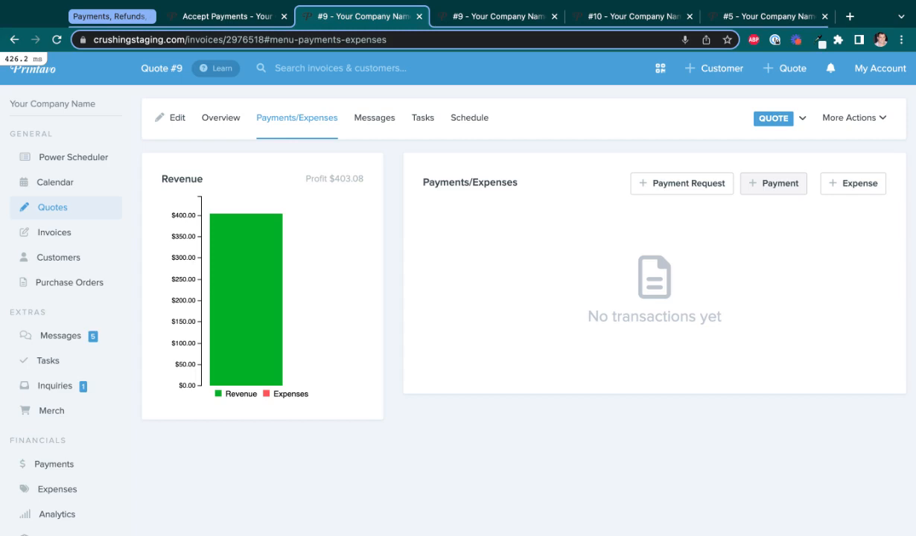
click(653, 183)
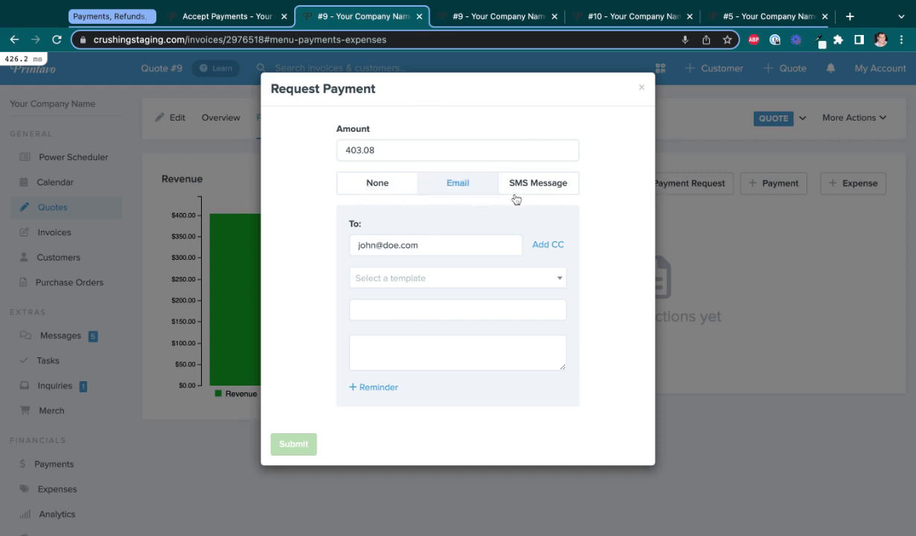
click(453, 195)
click(374, 191)
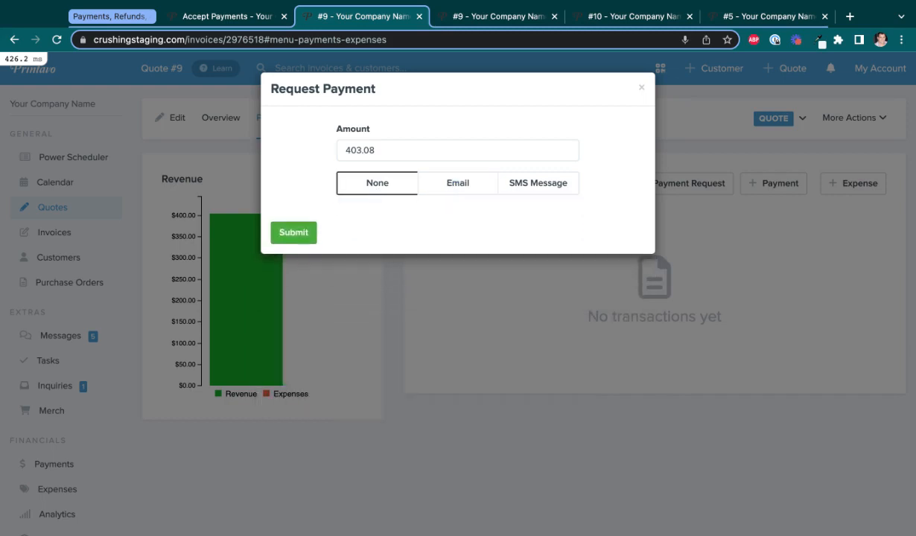
click(297, 198)
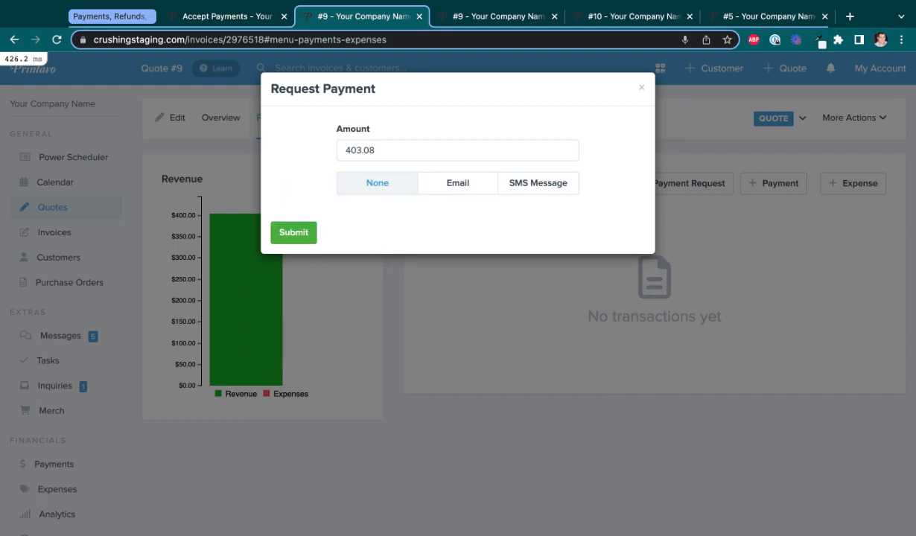
click(381, 152)
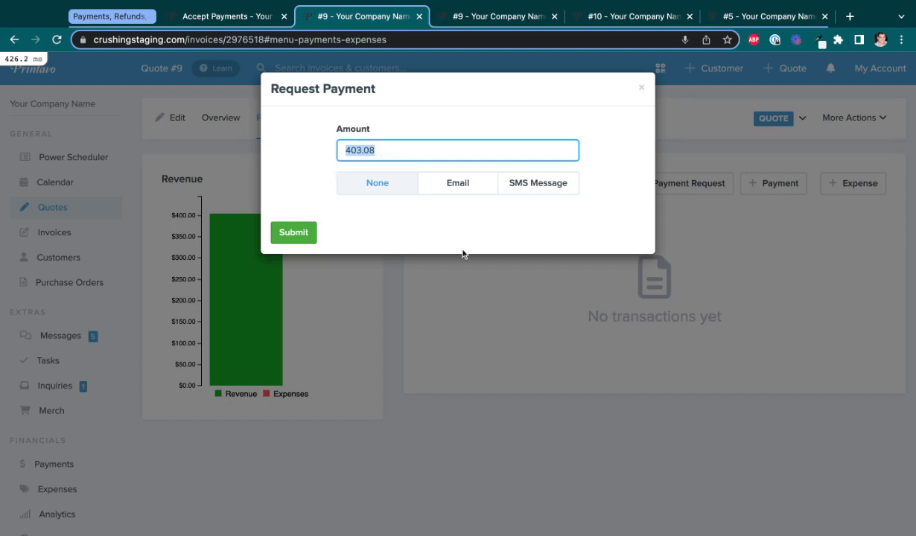
Examine the request's Email delivery option with its message templates, and the SMS Message option.
click(456, 215)
click(461, 196)
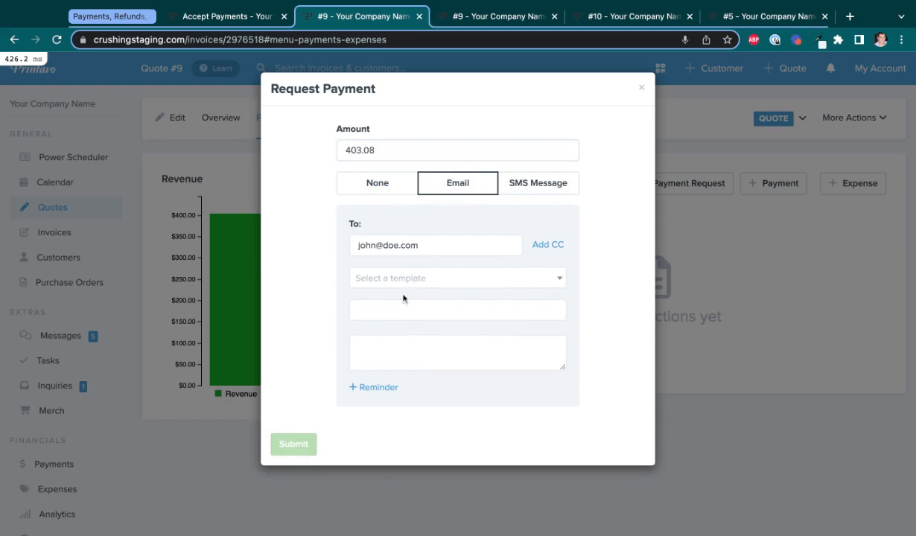
click(421, 279)
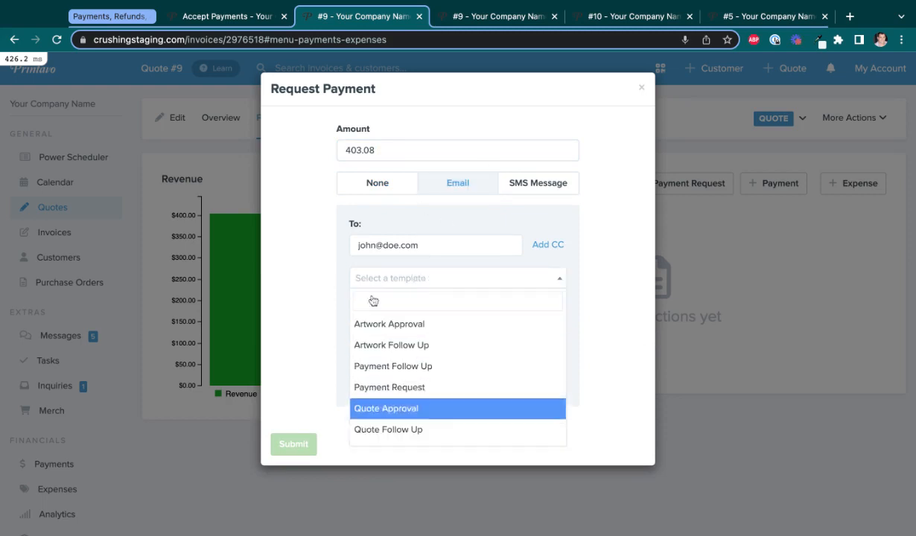
click(257, 234)
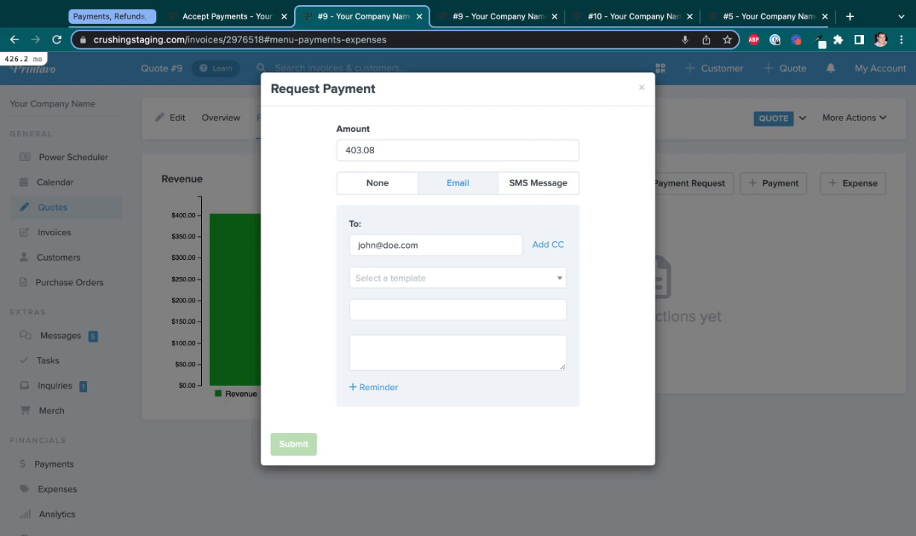
click(538, 182)
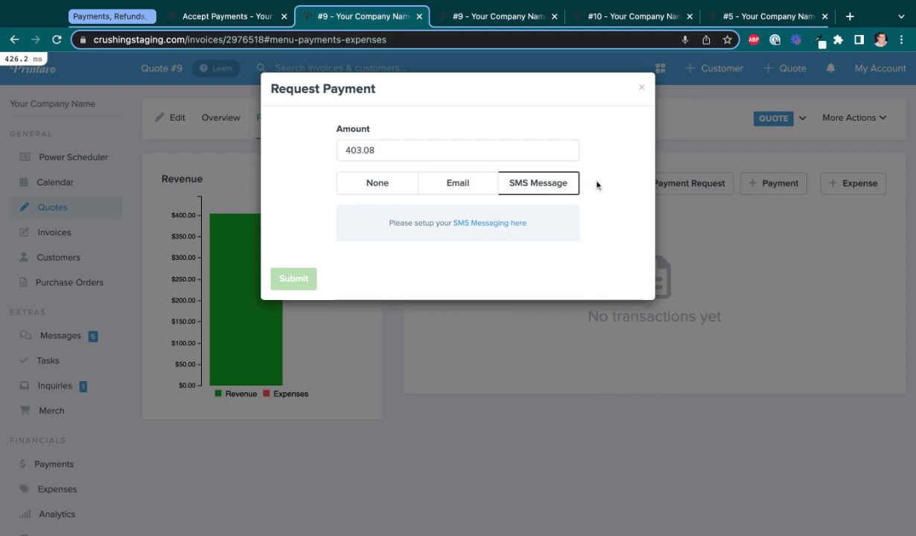
click(458, 184)
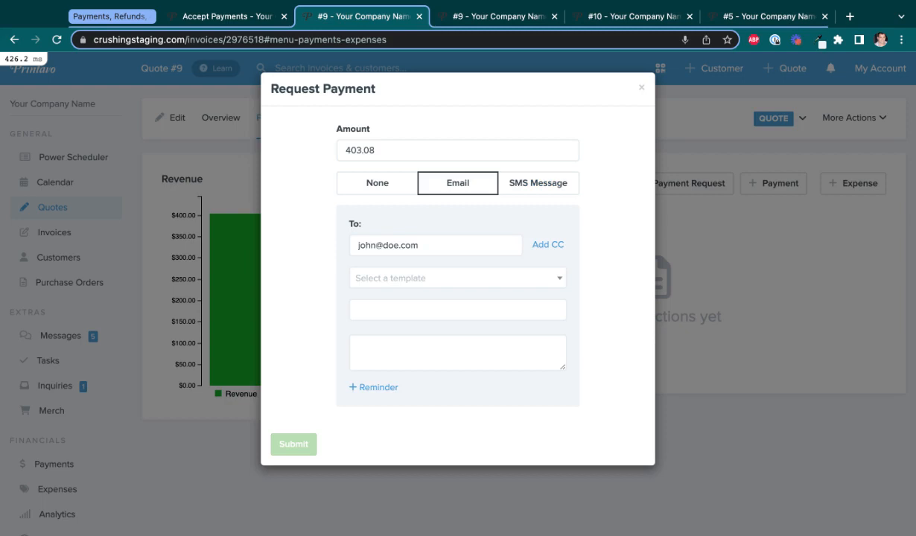
click(551, 185)
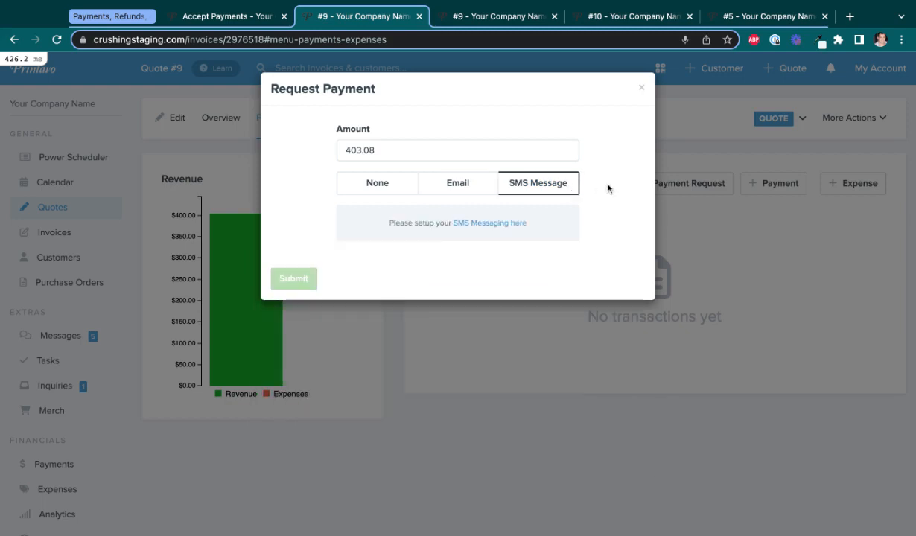
click(459, 182)
Submit the payment request for the full 403.08 with the delivery method None.
click(385, 181)
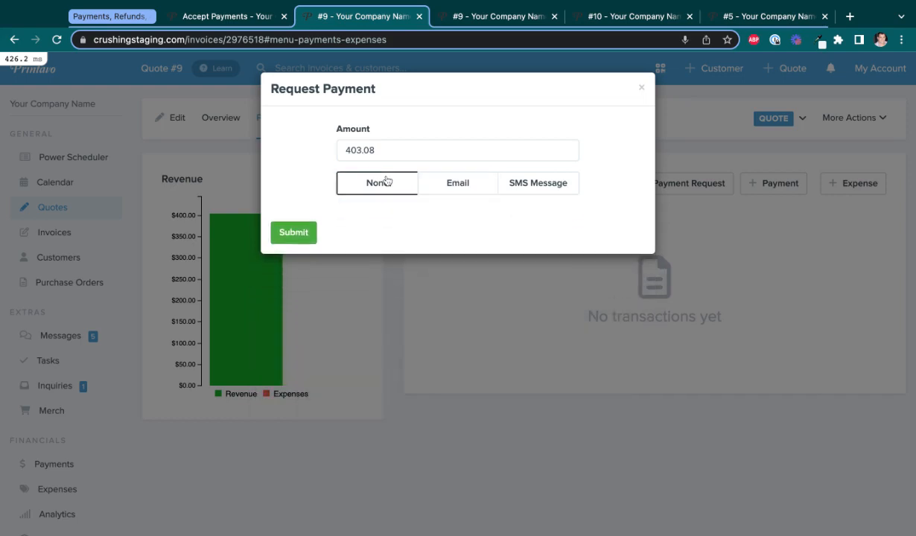
click(295, 233)
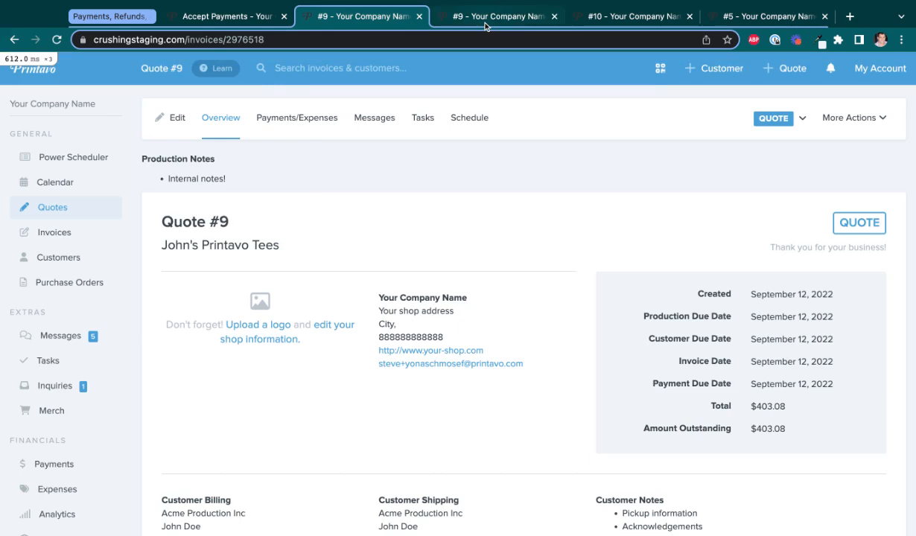
Reload the public view of Quote #9 and proceed to the checkout for paying the requested amount.
click(467, 22)
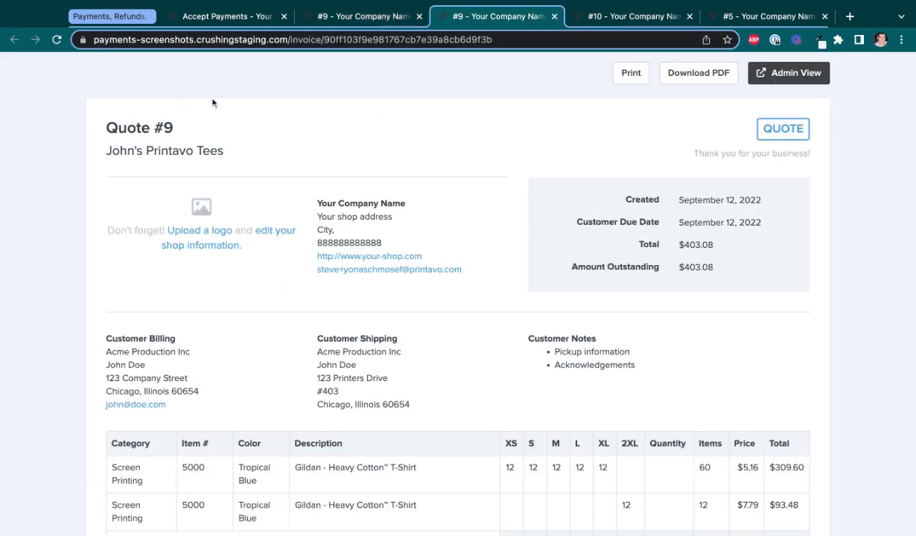
key(super+r)
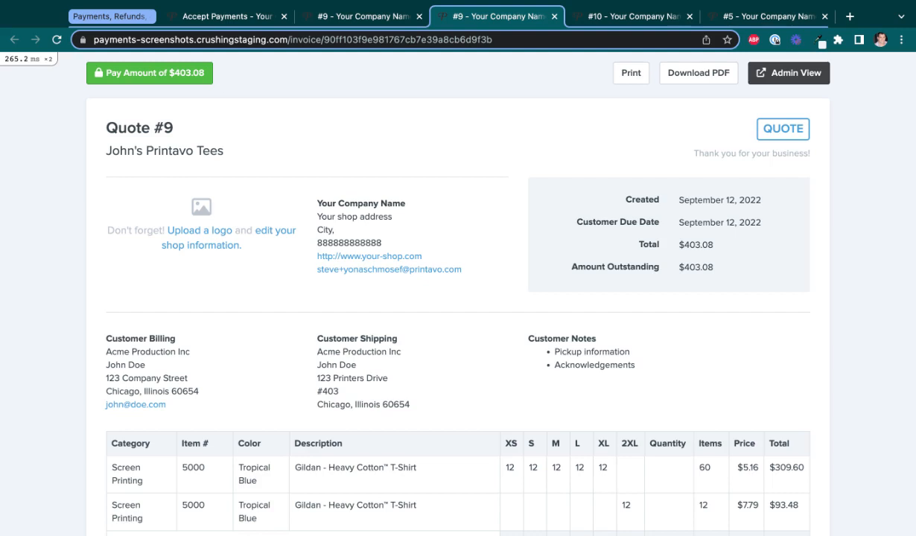
click(149, 72)
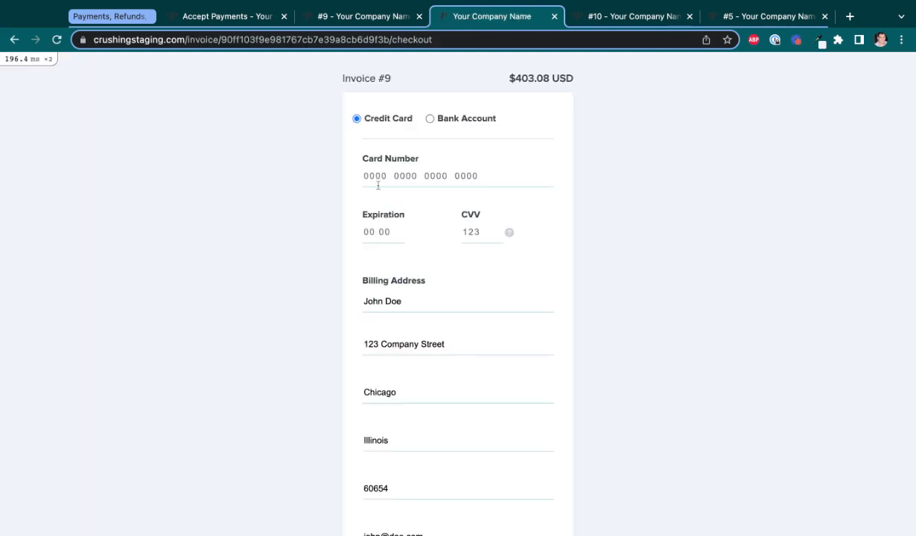
Review the checkout's credit card and billing address fields.
scroll(389, 224, down, 1)
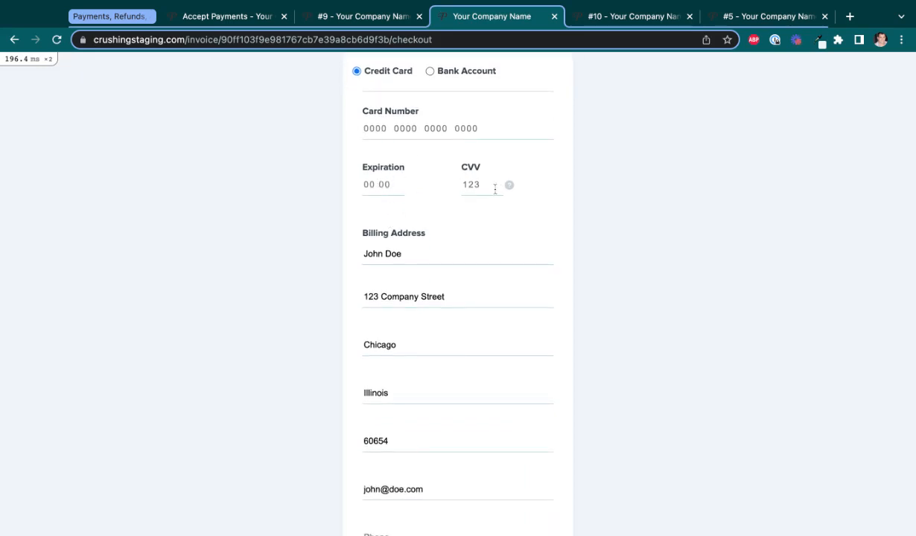
scroll(409, 248, down, 3)
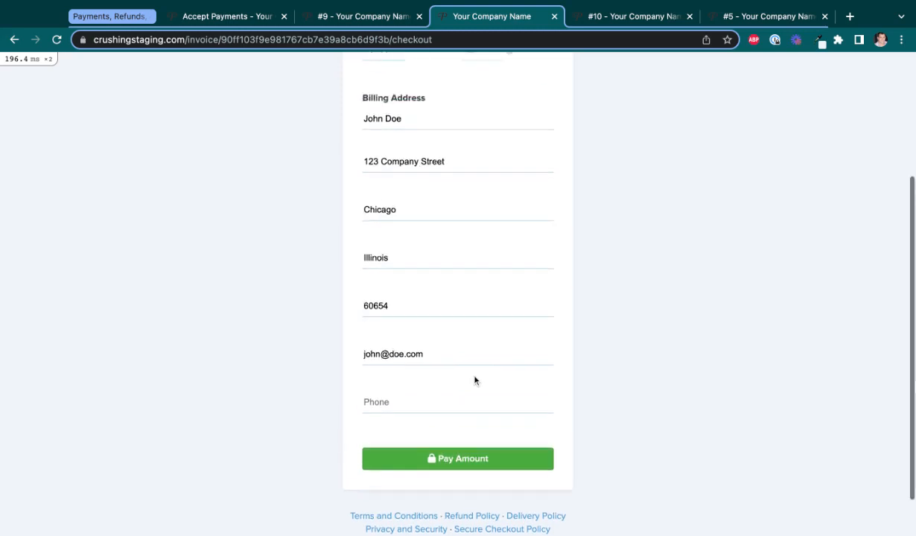
scroll(474, 381, up, 4)
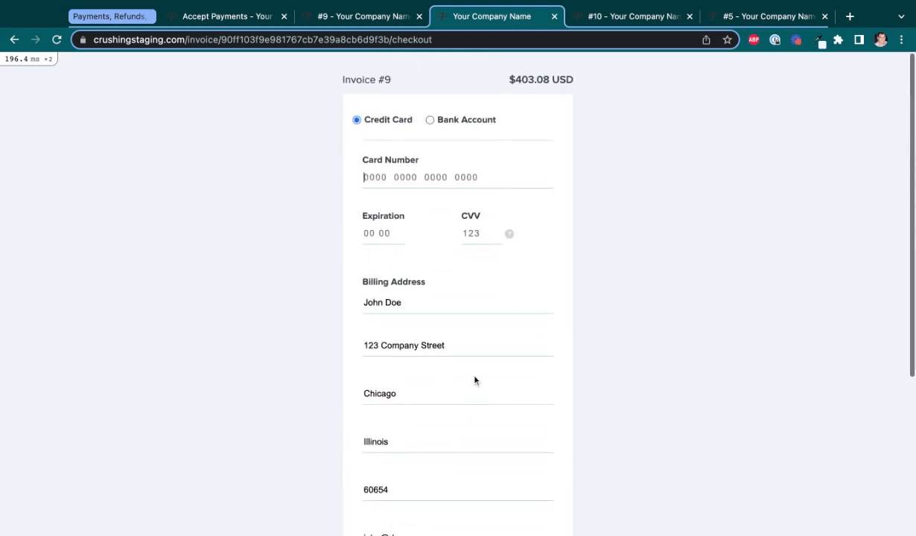
Switch the checkout's payment method to Bank Account and review its fields and debit authorization text.
click(430, 119)
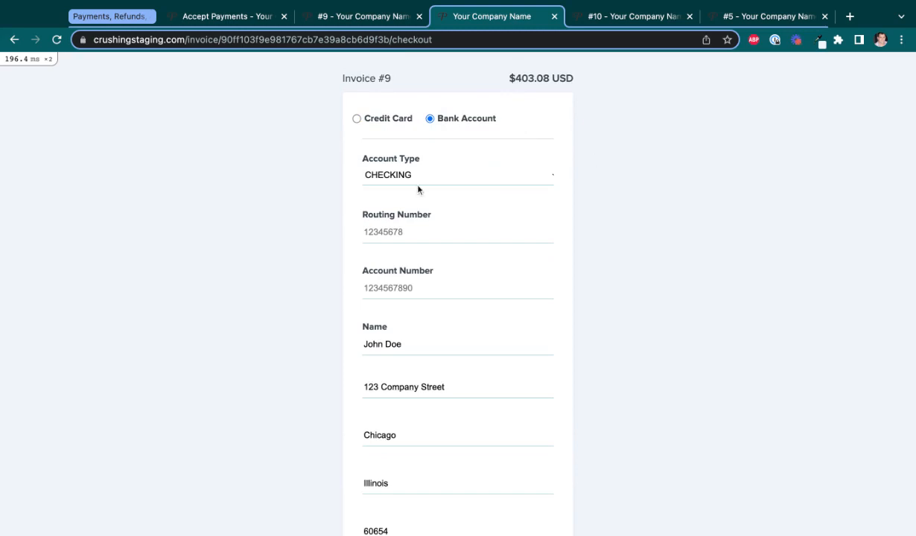
scroll(417, 186, down, 1)
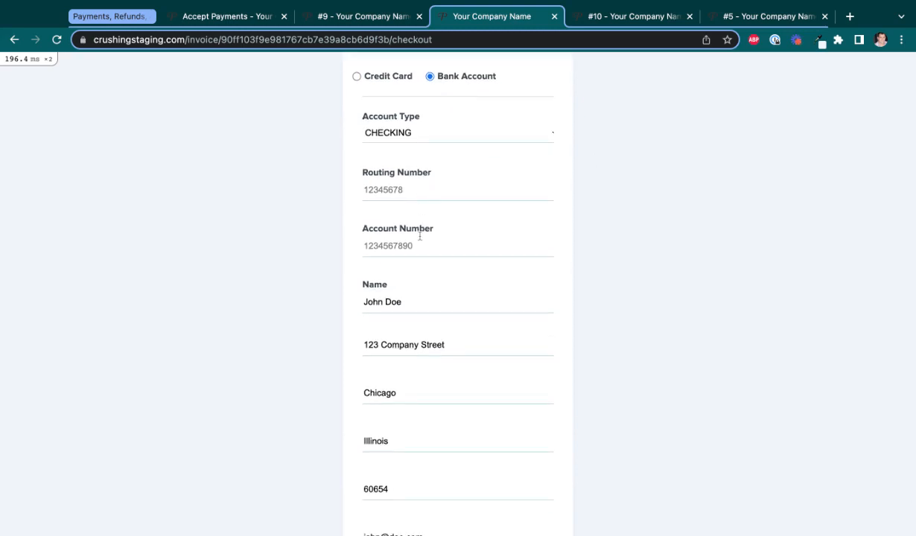
scroll(419, 235, down, 5)
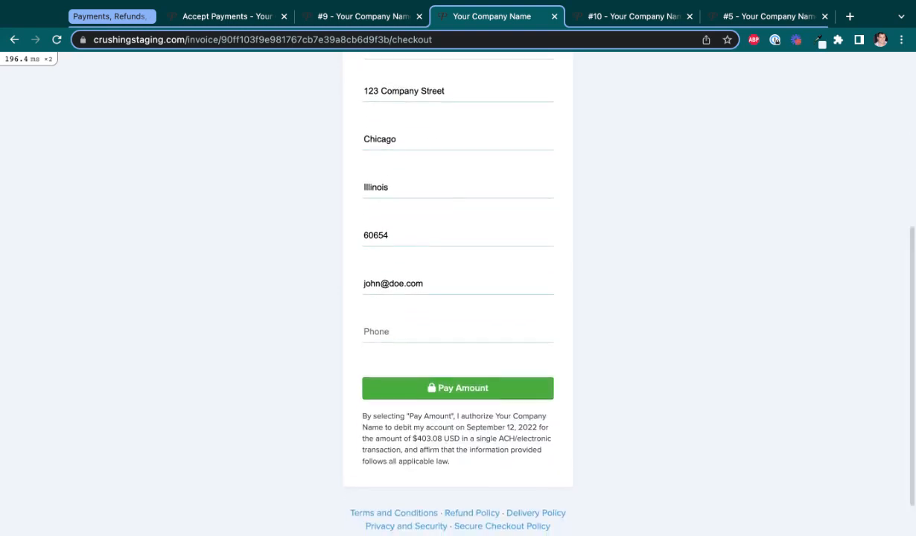
Set the checkout's payment method back to Credit Card and return to Quote #9's admin overview.
scroll(417, 223, up, 6)
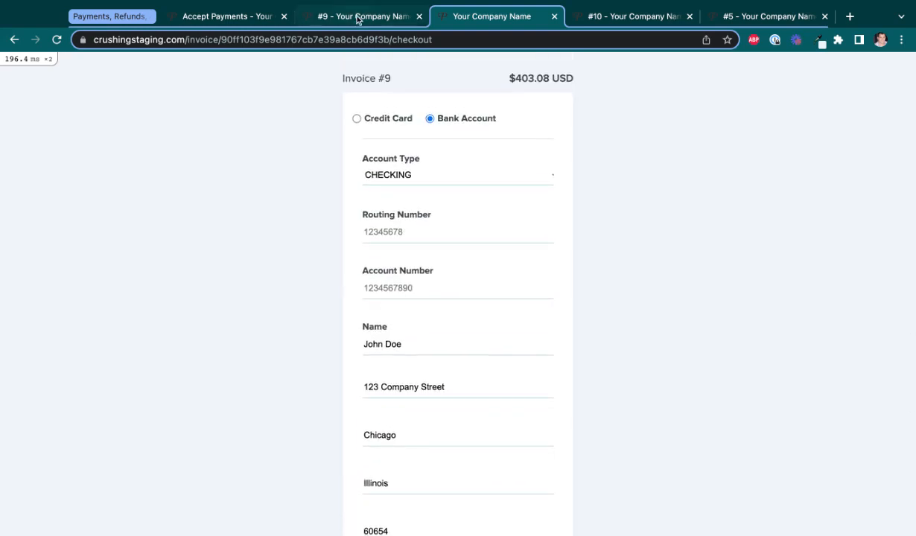
click(358, 17)
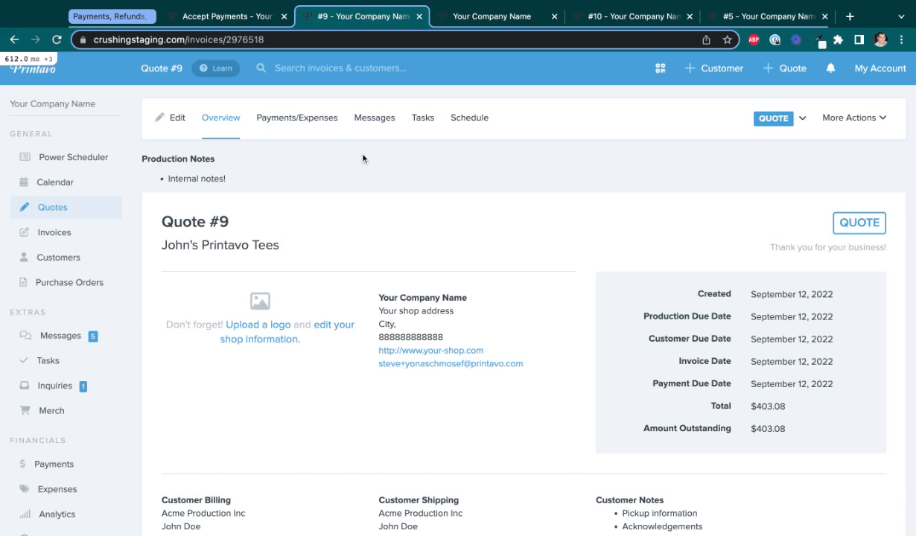
click(486, 17)
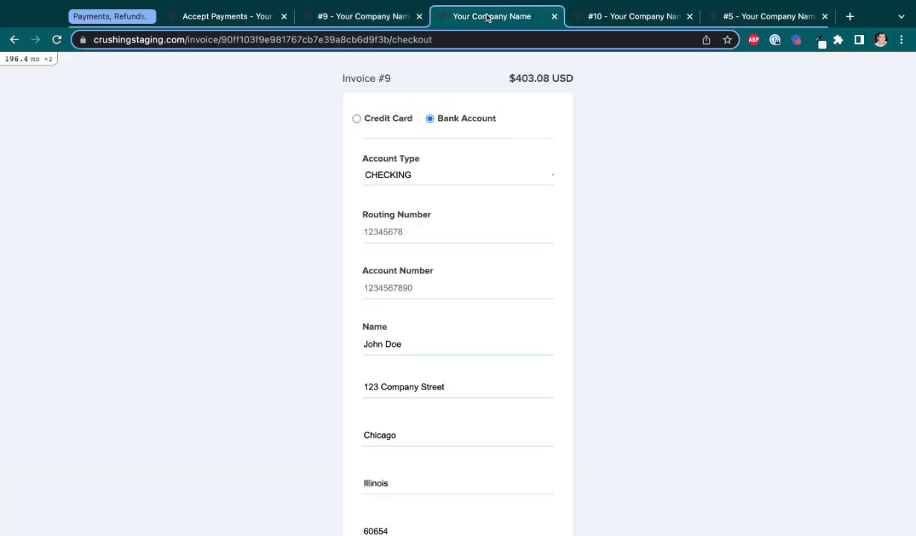
click(357, 119)
click(370, 17)
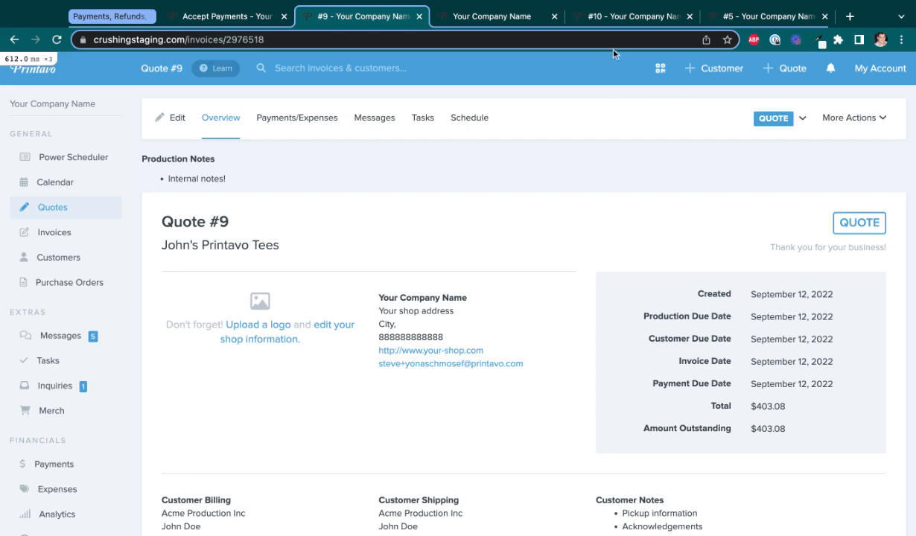
Go to Quote #10's admin overview and open its public invoice view.
click(633, 16)
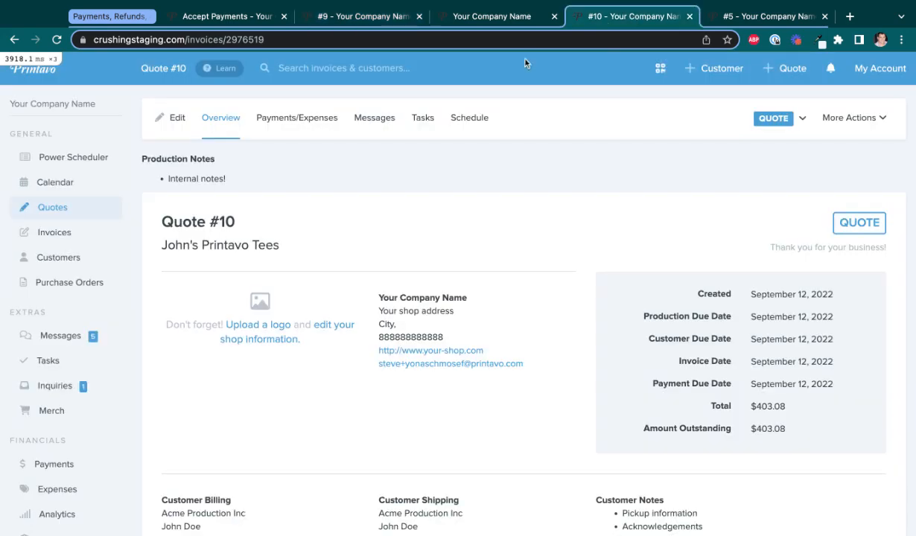
triple_click(262, 229)
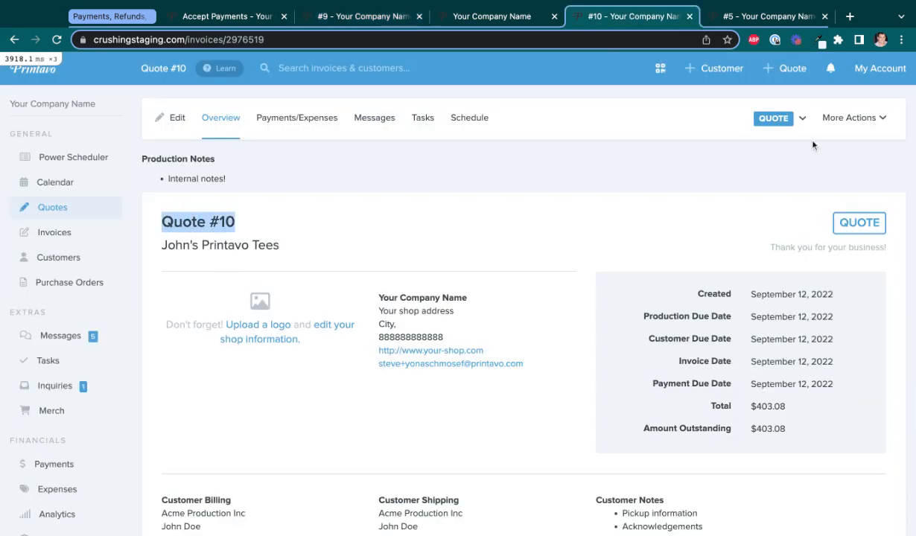
click(832, 119)
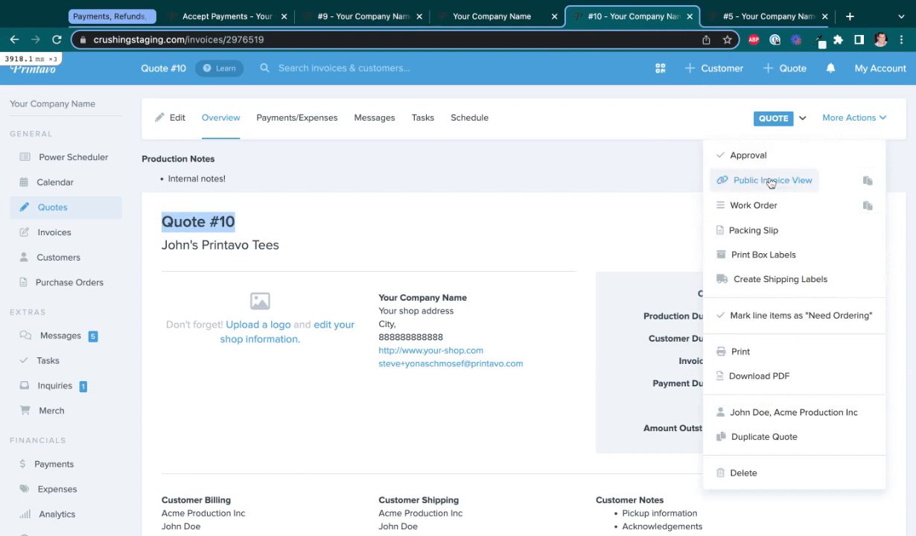
click(770, 181)
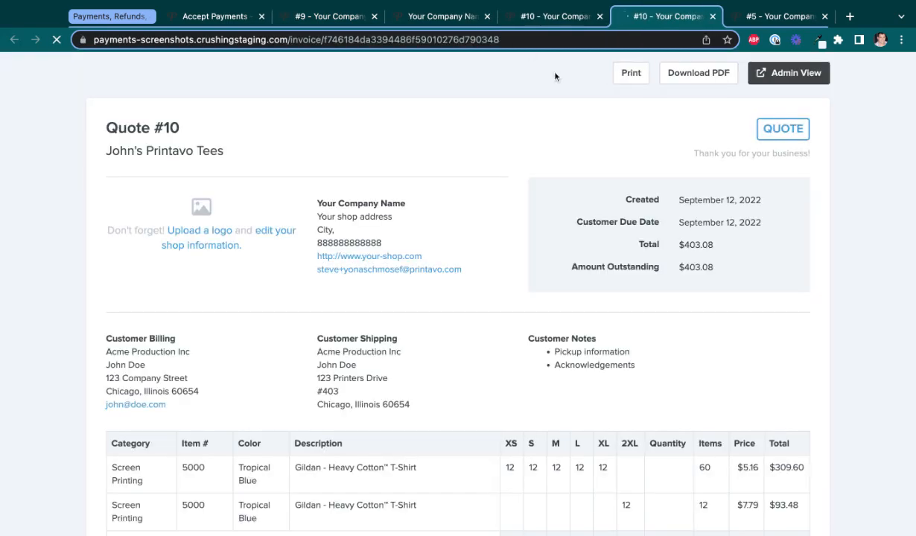
triple_click(177, 128)
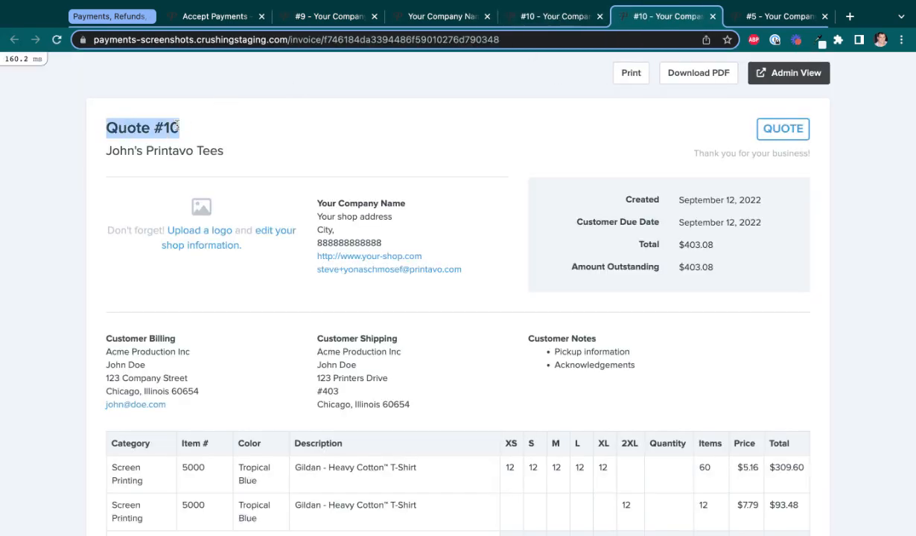
Return from the Quote #9 checkout to the public view of Quote #9.
click(334, 17)
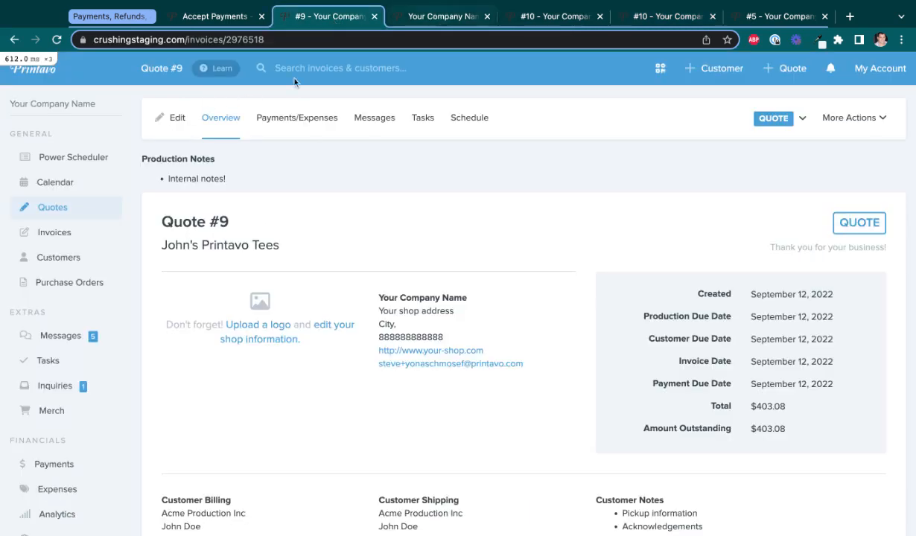
key(ctrl+Tab)
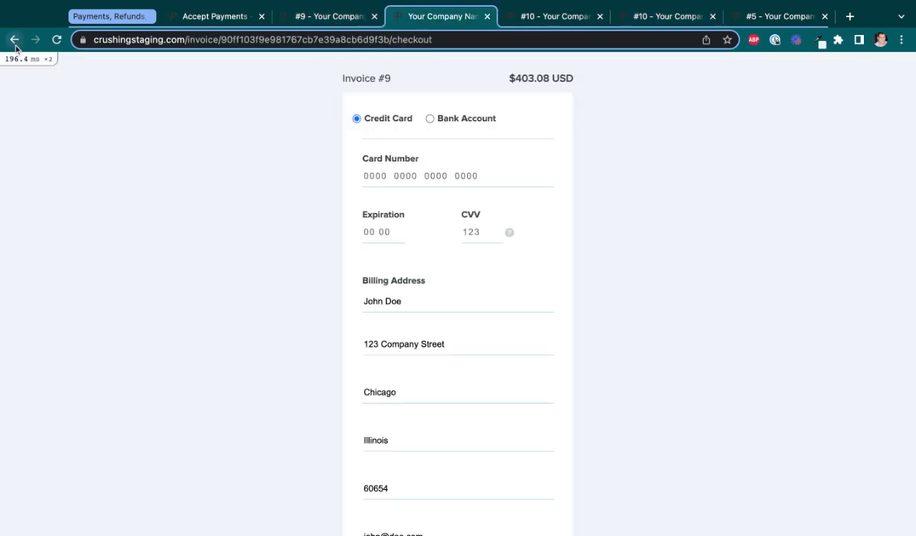
click(15, 43)
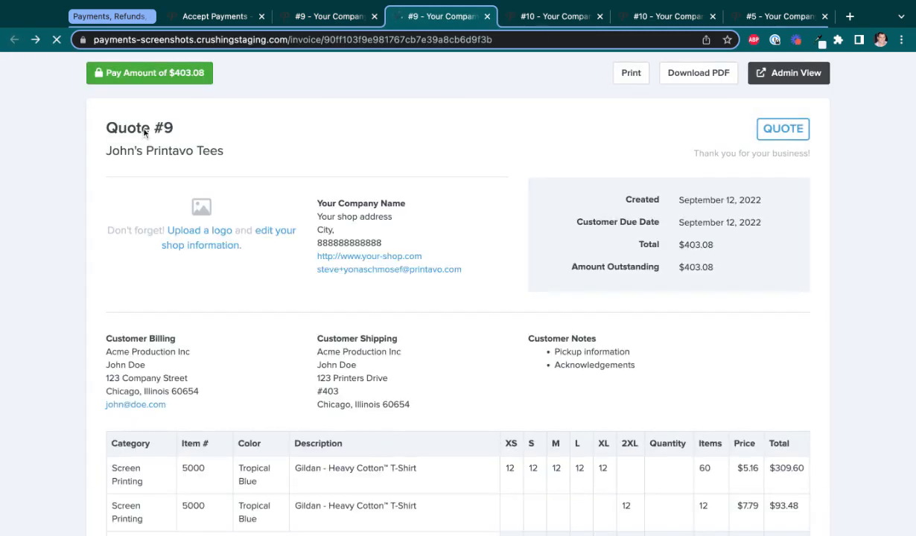
Change Quote #10's status to Quote Approved.
click(538, 18)
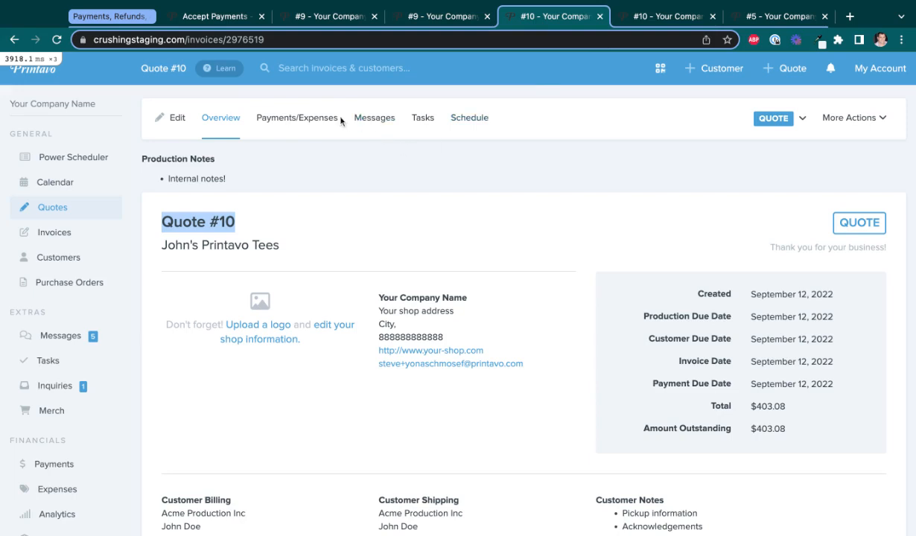
click(477, 163)
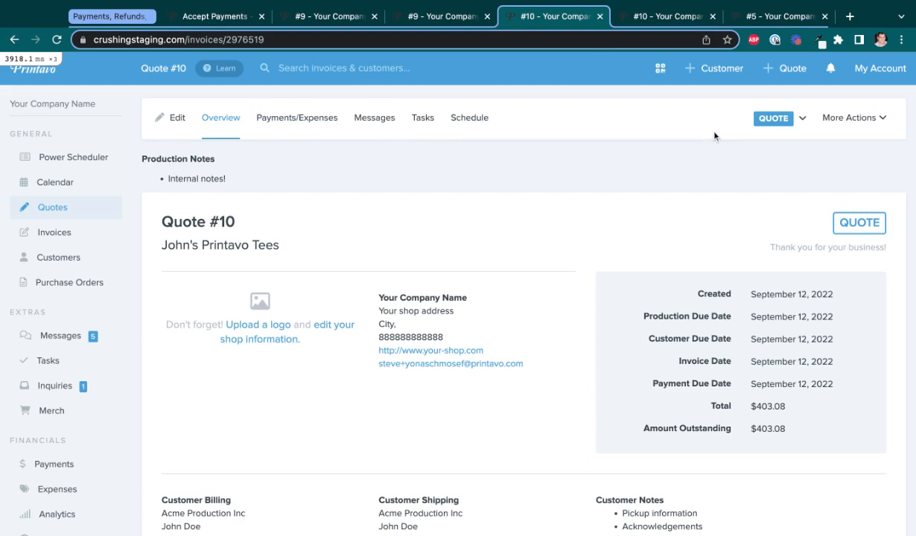
click(767, 119)
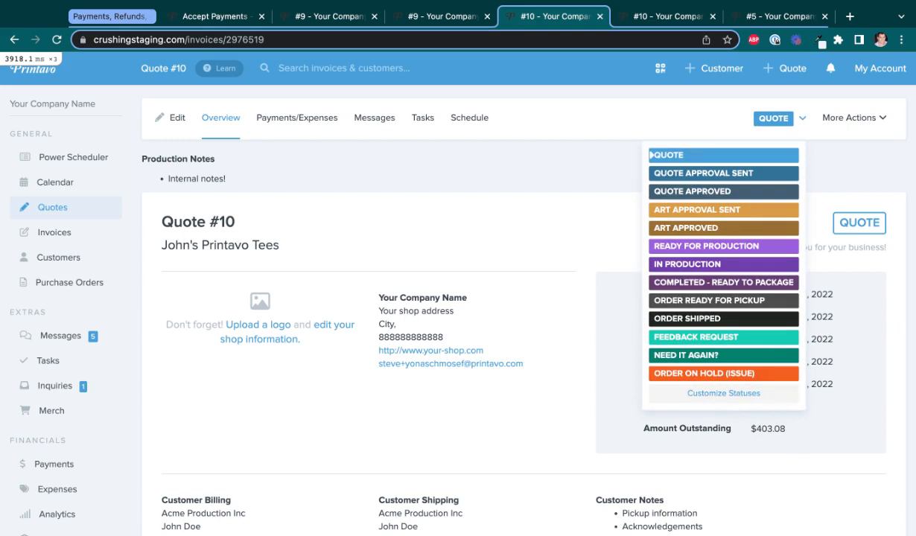
click(651, 155)
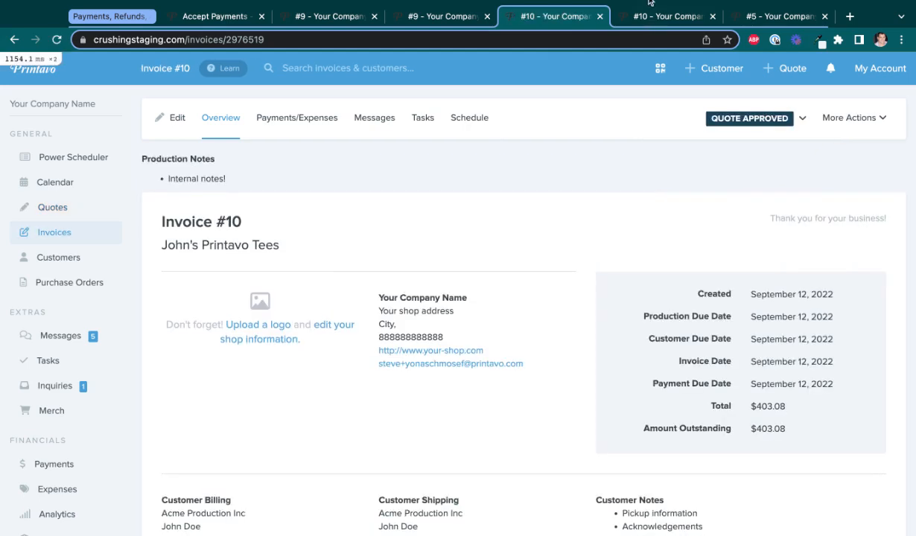
Reload the public view of order #10 to check its payment option, and revisit Quote #9's overview.
click(638, 28)
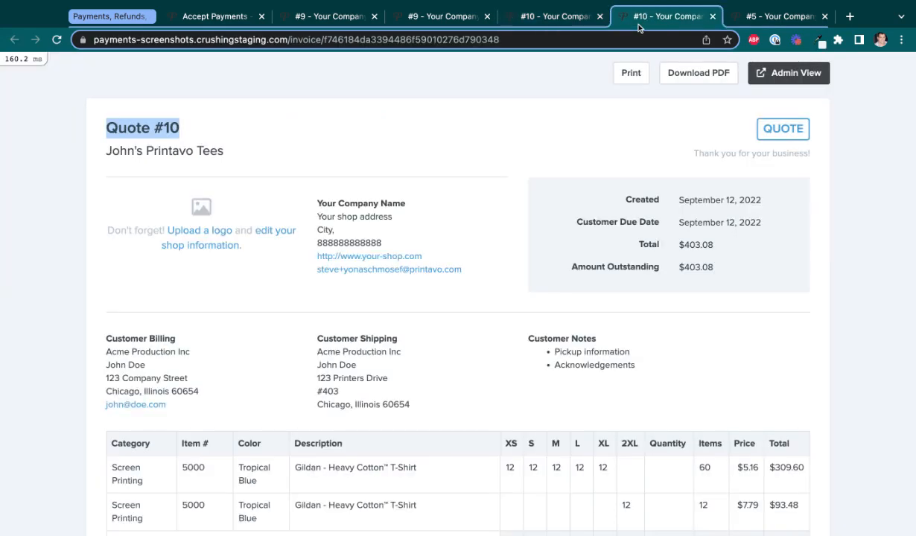
key(super+r)
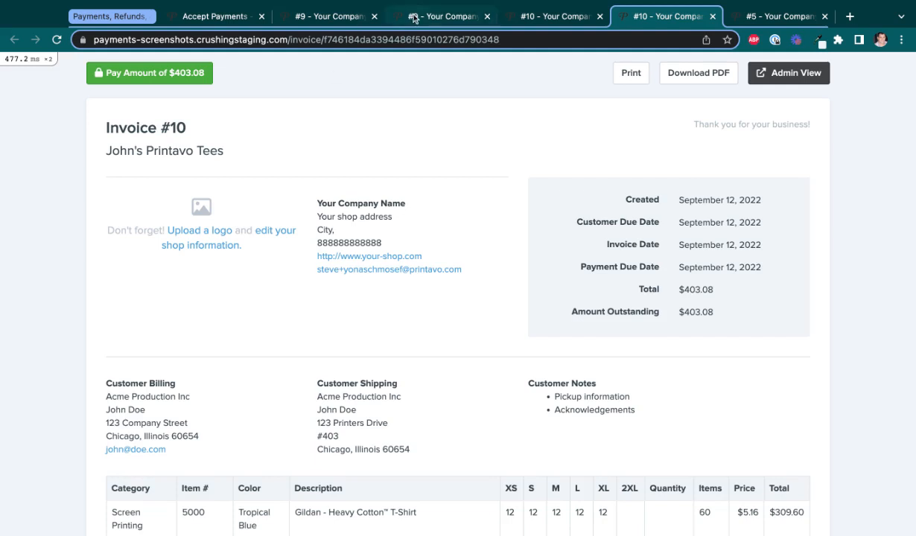
click(335, 17)
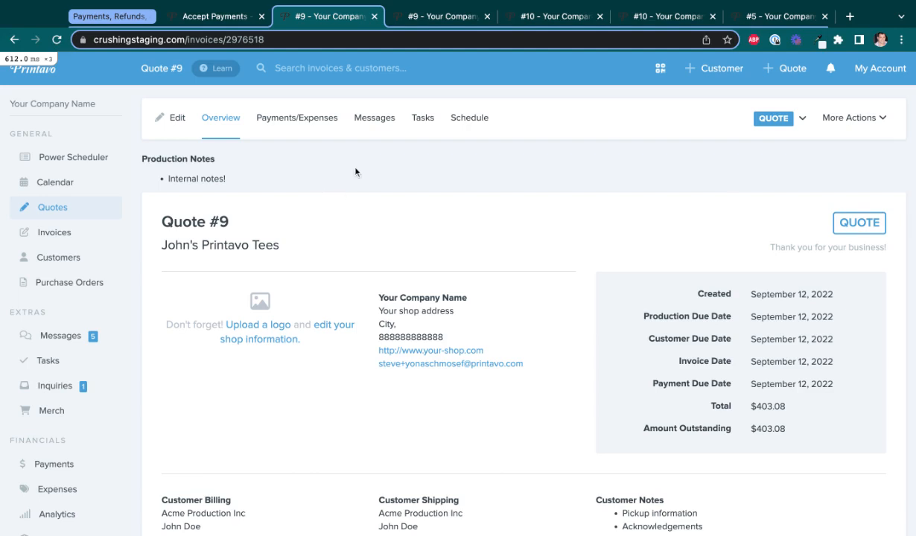
Go to Invoice #10 in the admin view and open its payments and expenses.
click(542, 16)
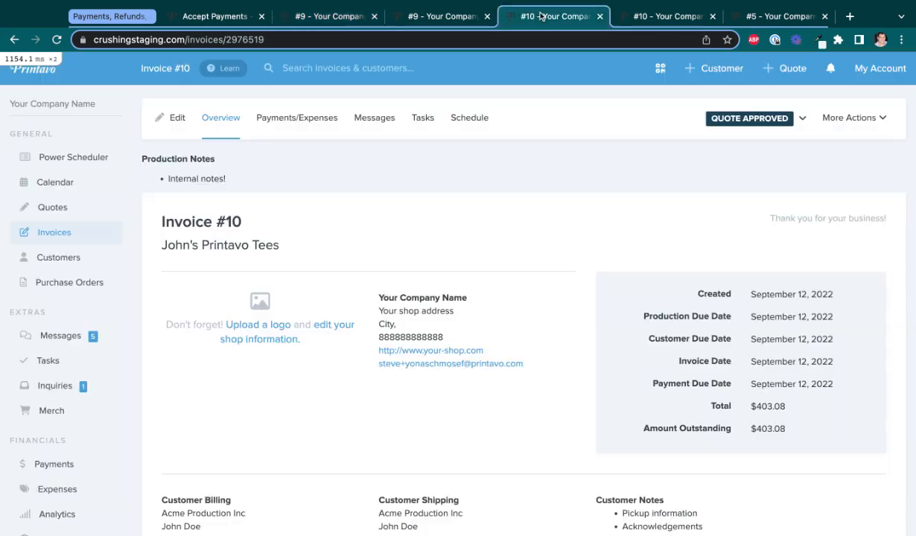
triple_click(258, 219)
click(308, 152)
click(298, 128)
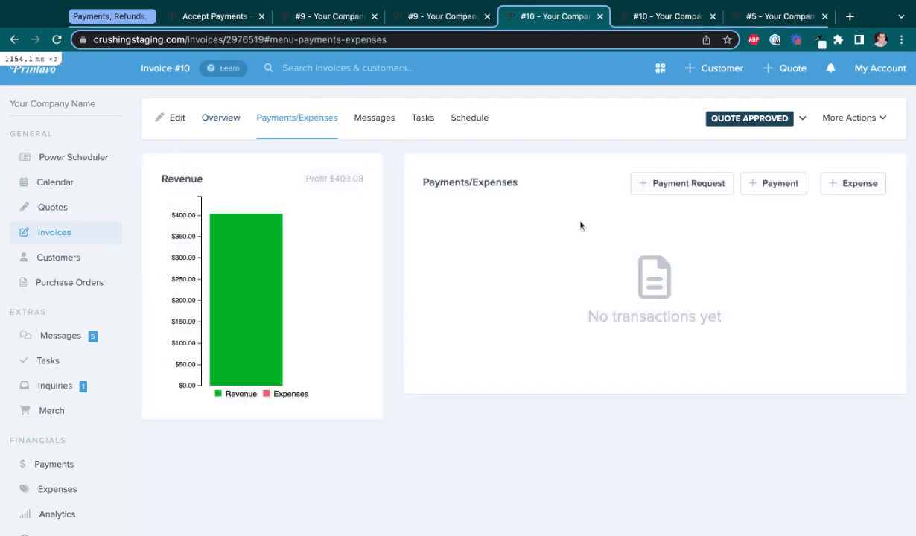
Add a payment of 300 with the category Cash to Invoice #10.
click(775, 186)
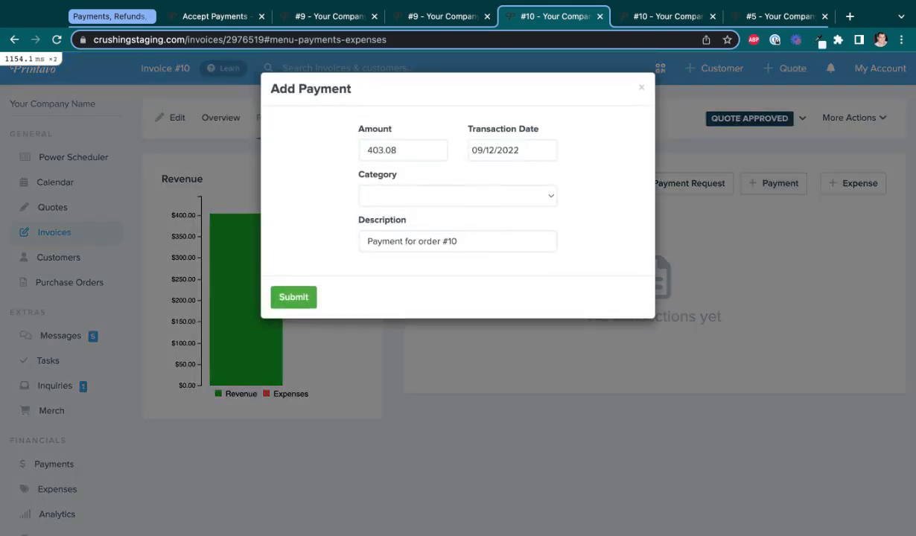
double_click(405, 150)
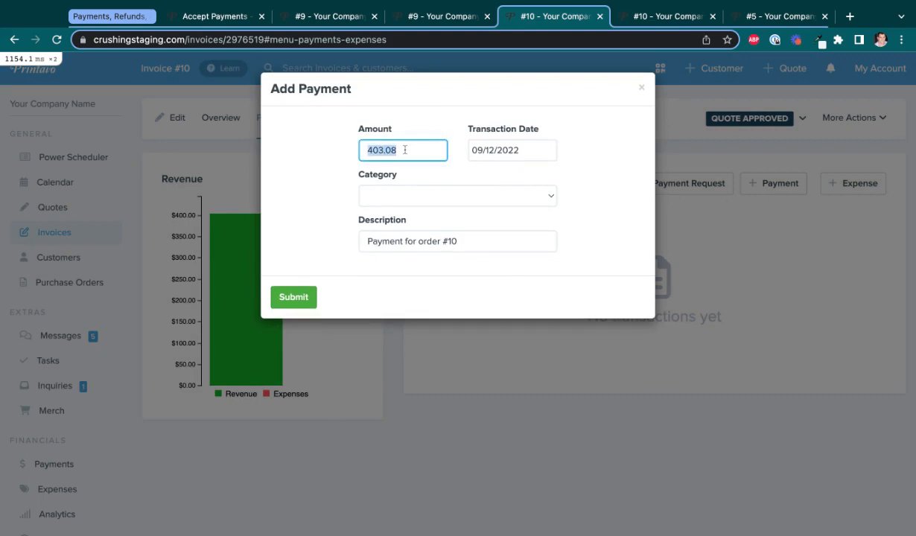
text(300)
click(417, 202)
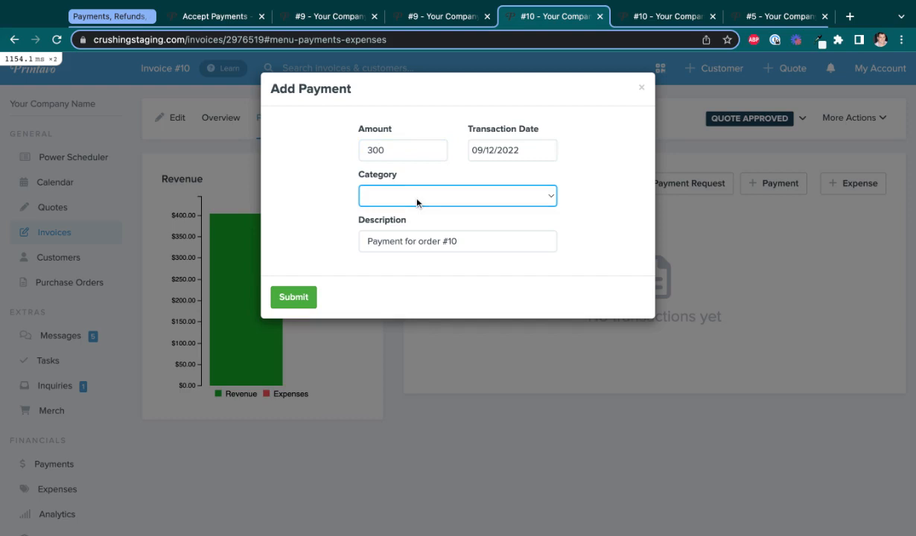
click(380, 210)
click(289, 296)
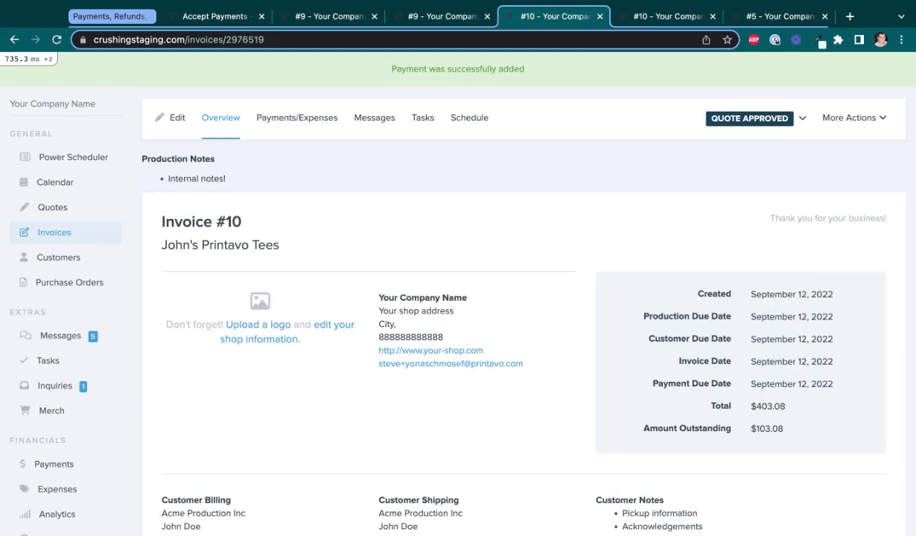
Review Invoice #10's payments and expenses and delete the $300.00 Cash payment.
click(309, 120)
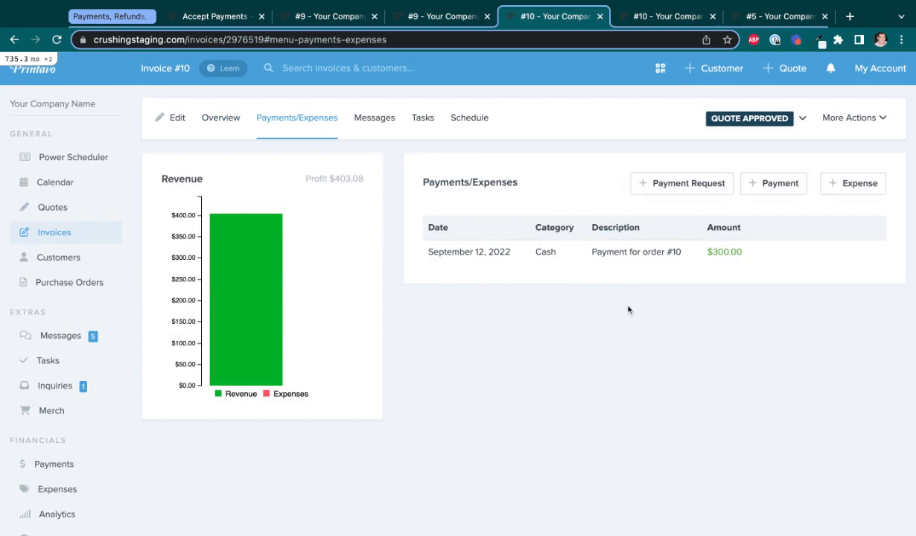
drag(544, 186, 455, 184)
click(545, 185)
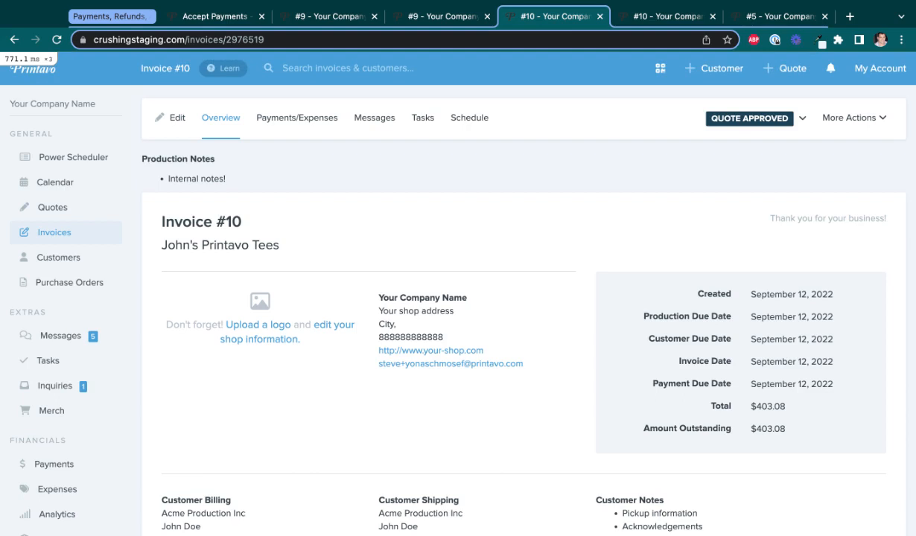
Check the outstanding amount in Invoice #5's overview and return to its payments and expenses.
click(761, 21)
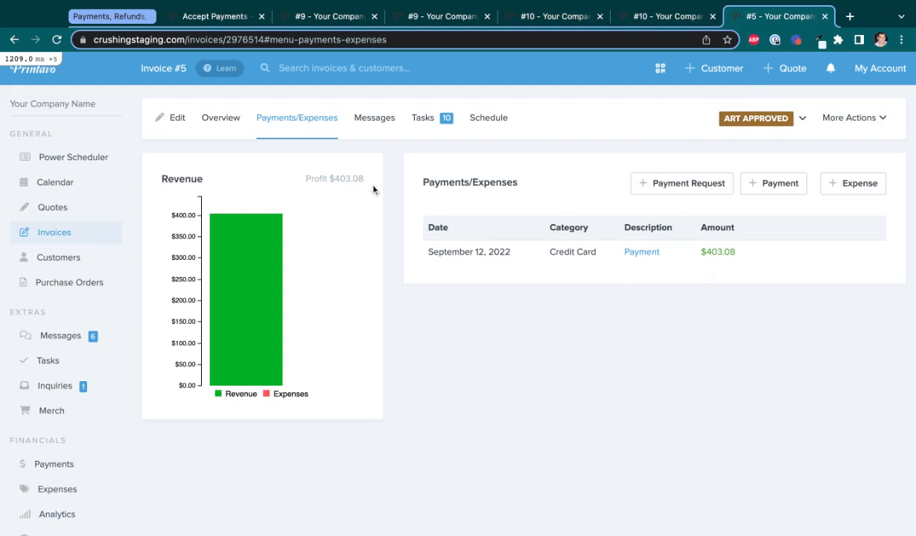
click(219, 121)
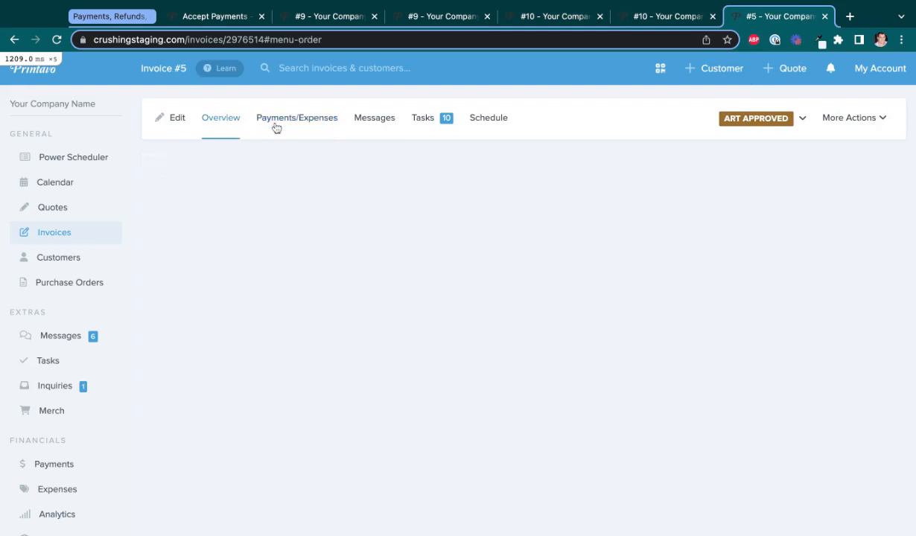
drag(792, 436, 788, 431)
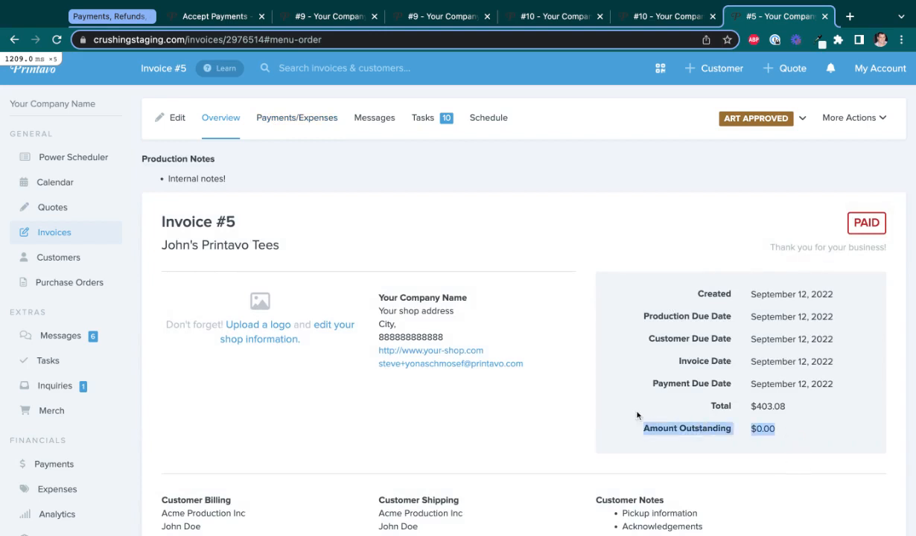
click(277, 108)
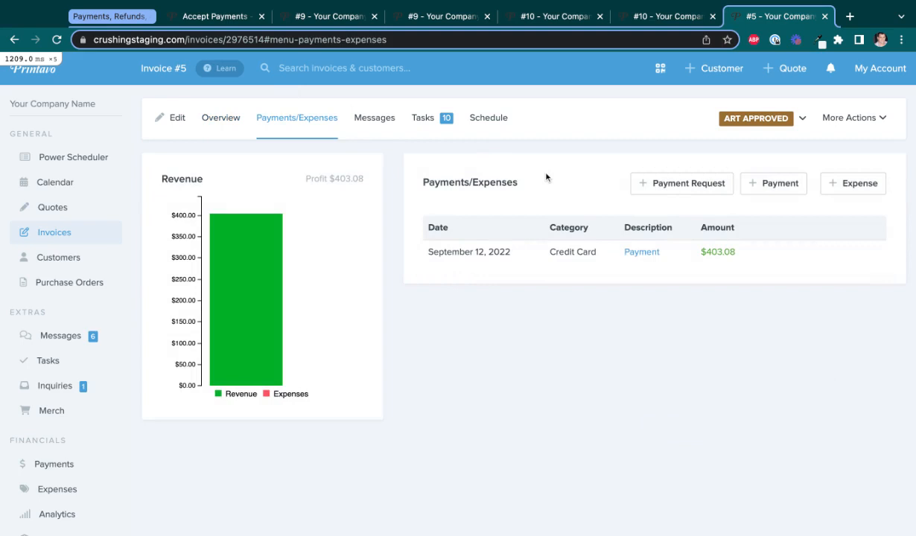
Review the refund confirmation for Invoice #5's credit card payment and dismiss it without refunding.
mouse_move(539, 253)
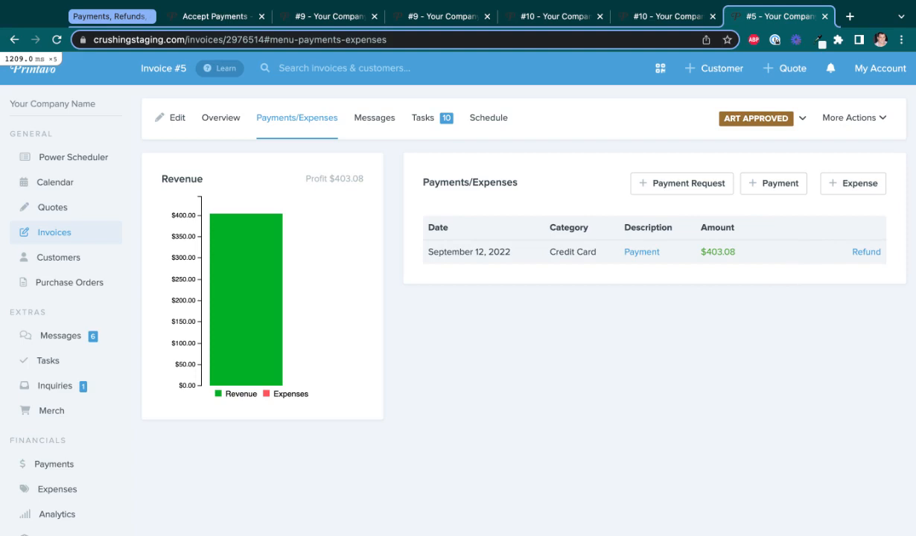
click(864, 253)
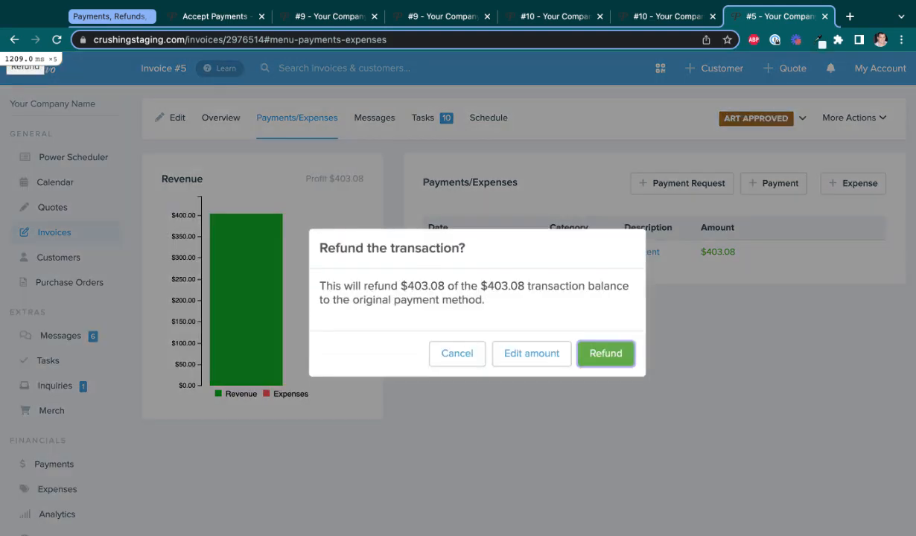
click(521, 306)
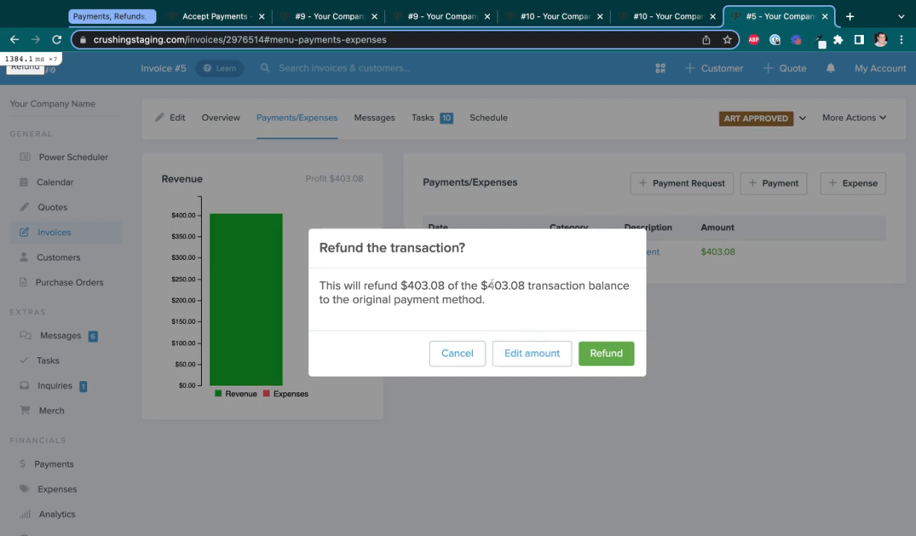
click(711, 363)
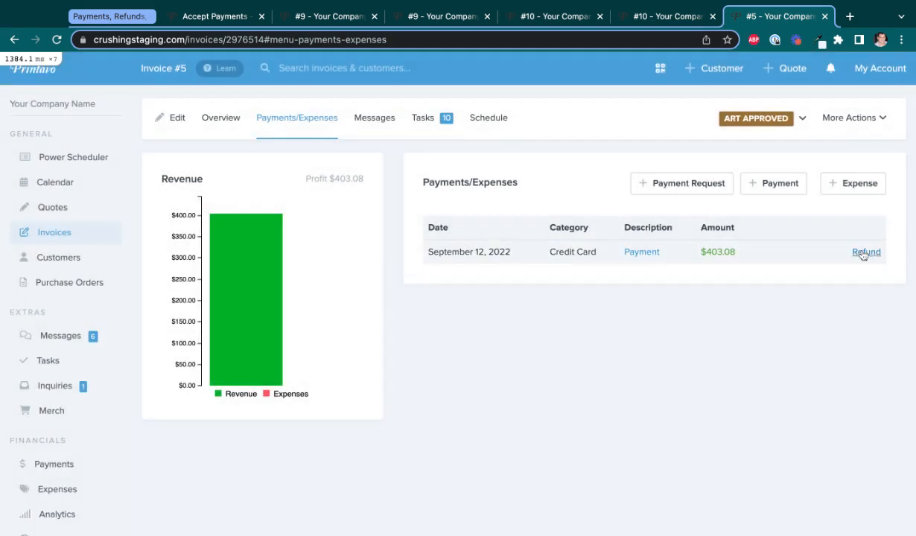
Refund $100.00 of Invoice #5's credit card payment to the original payment method.
click(866, 253)
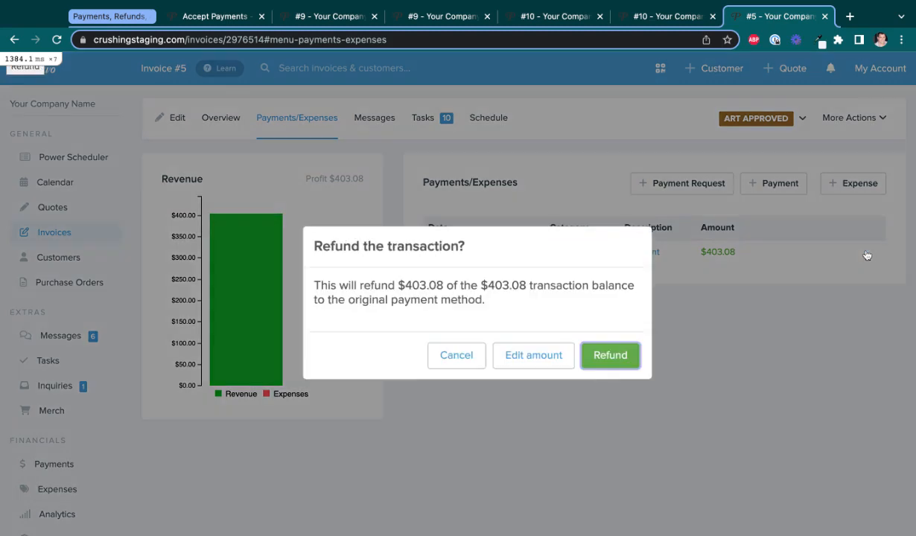
click(540, 351)
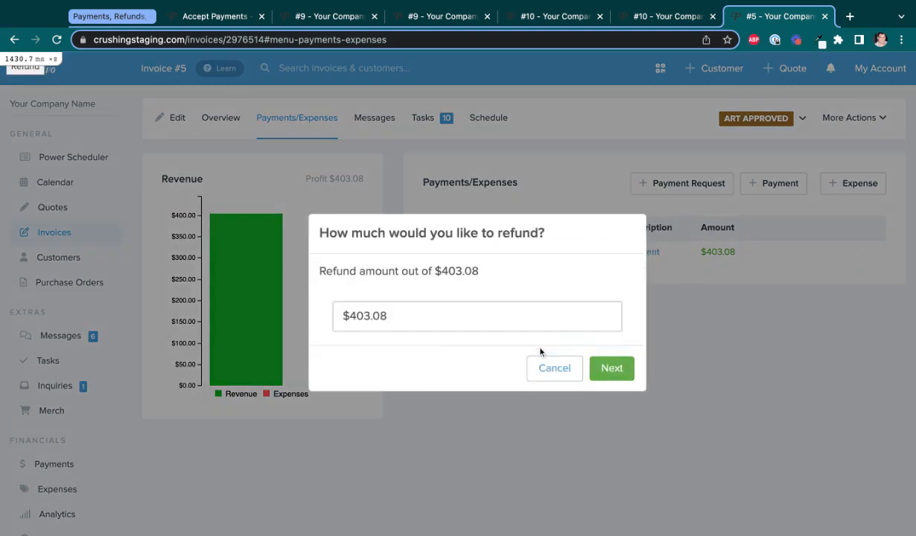
click(411, 309)
double_click(411, 308)
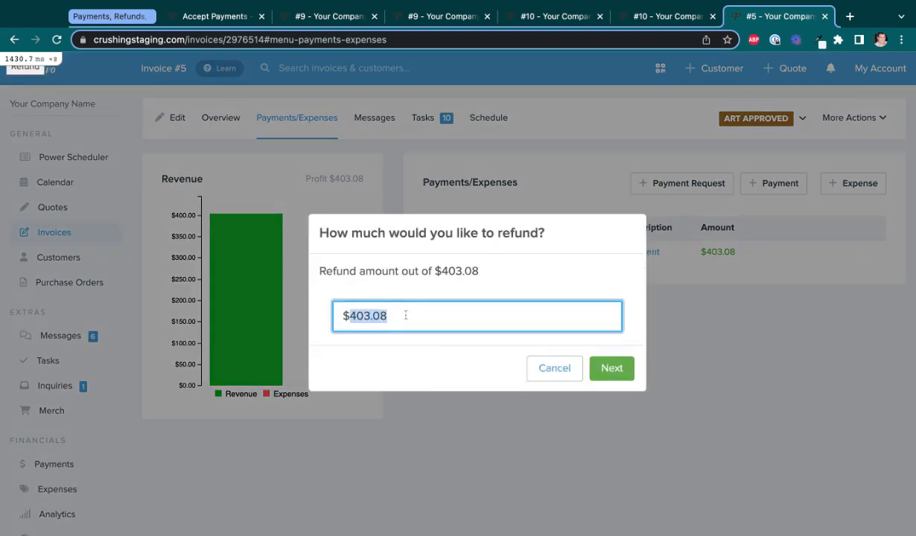
text(100)
double_click(480, 271)
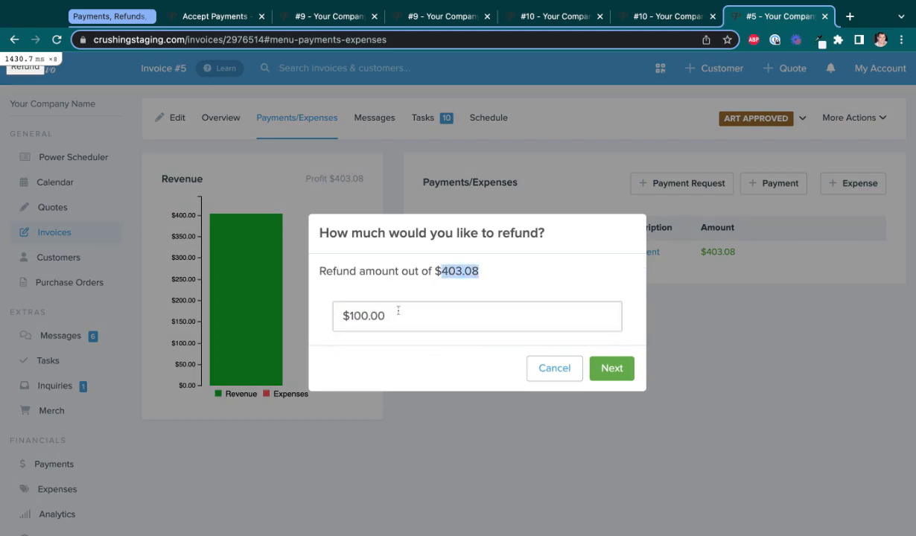
click(391, 274)
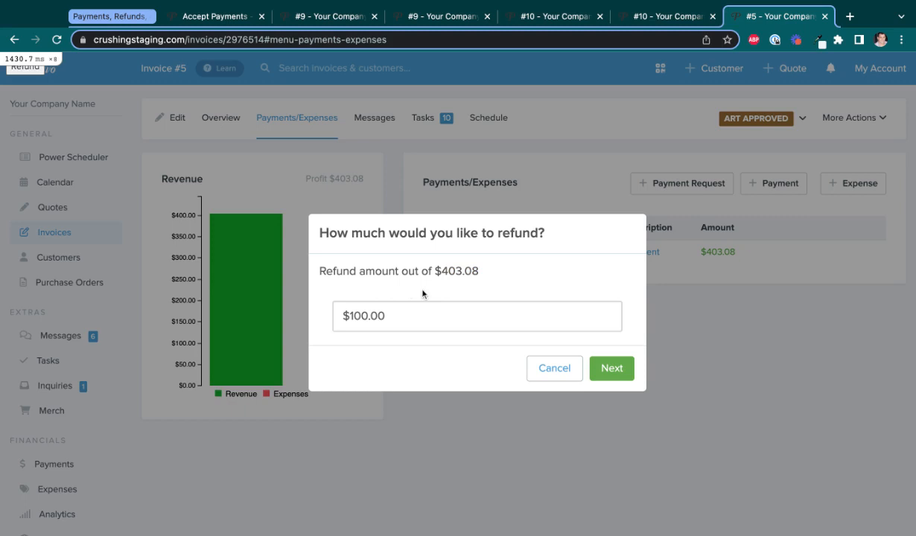
click(611, 373)
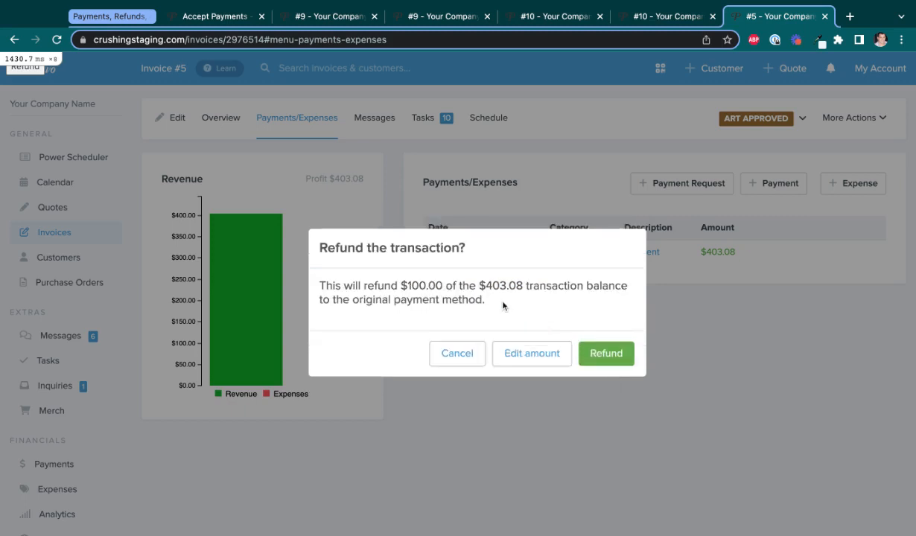
drag(503, 305, 322, 283)
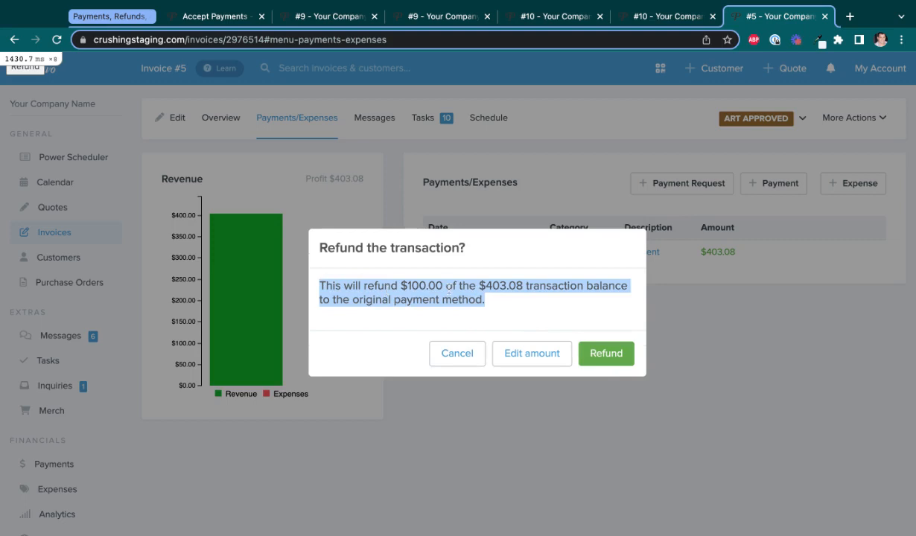
click(539, 308)
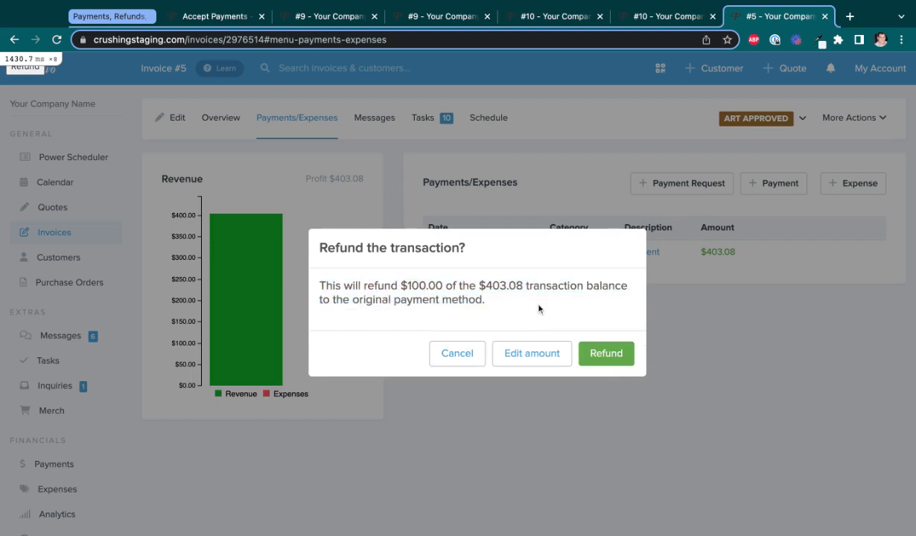
click(609, 356)
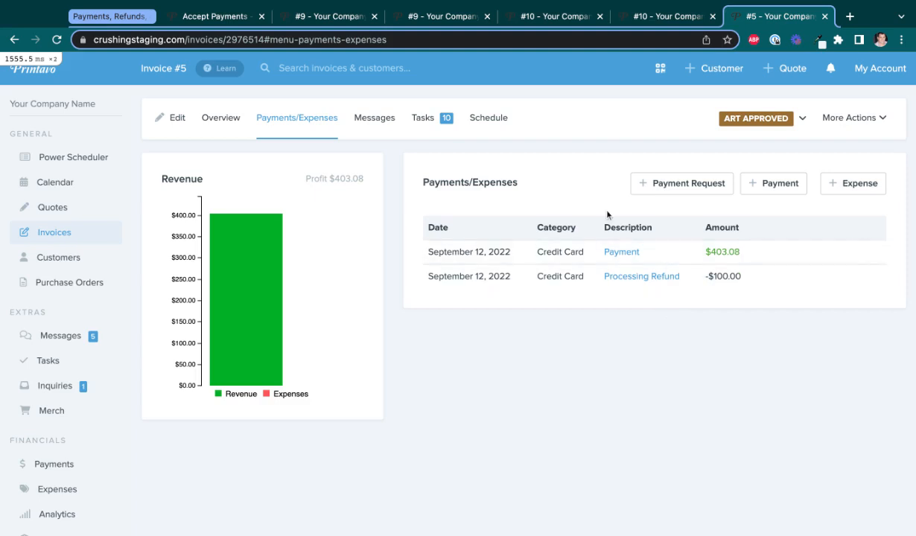
Review the transaction ID, refund, gross amount and billing details of Invoice #5's credit card payment and close them.
click(622, 253)
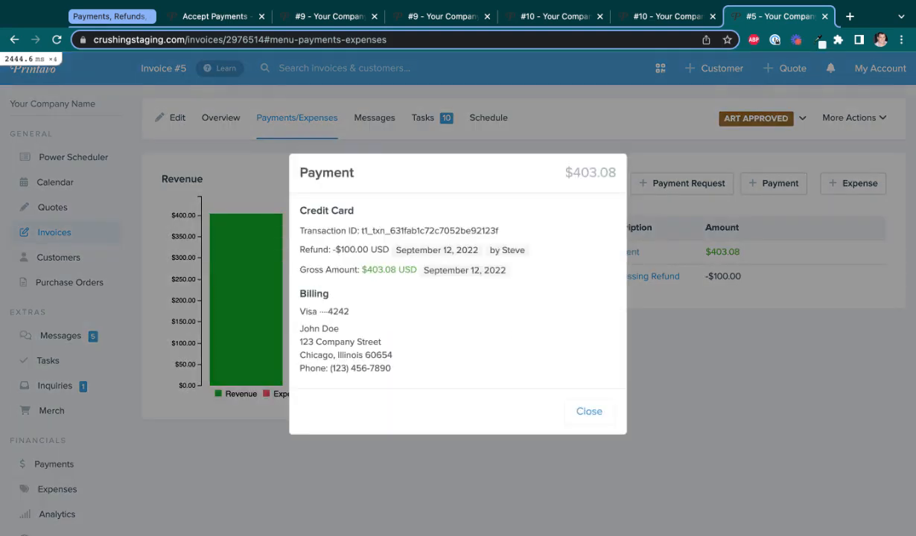
triple_click(370, 214)
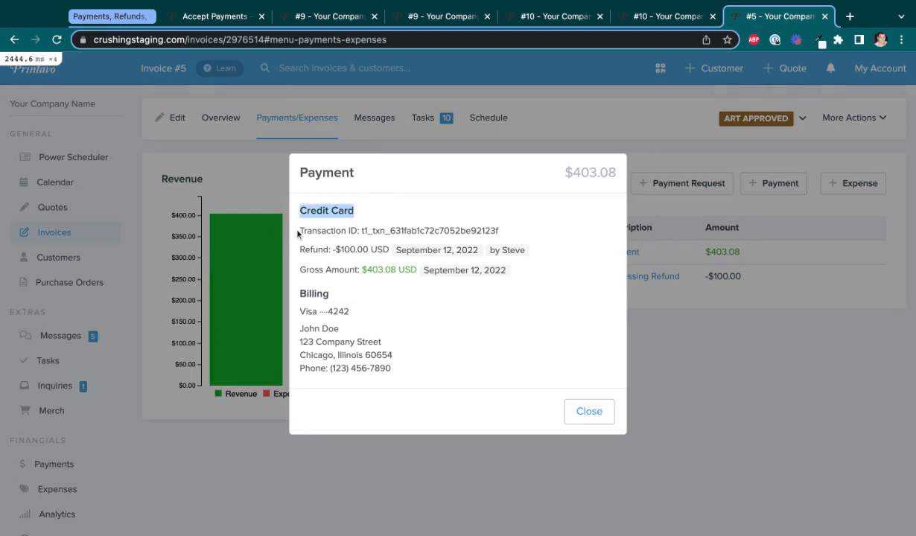
drag(301, 231, 499, 231)
click(364, 232)
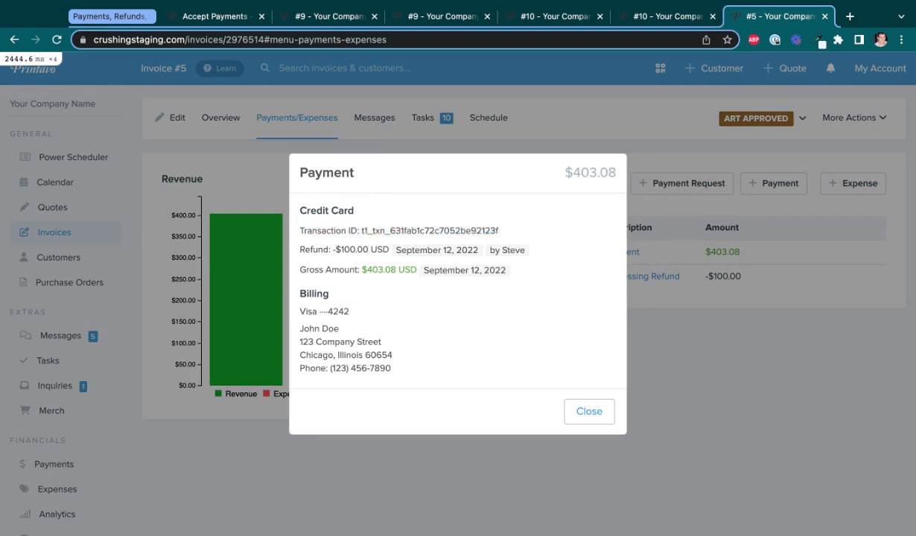
drag(304, 249, 526, 250)
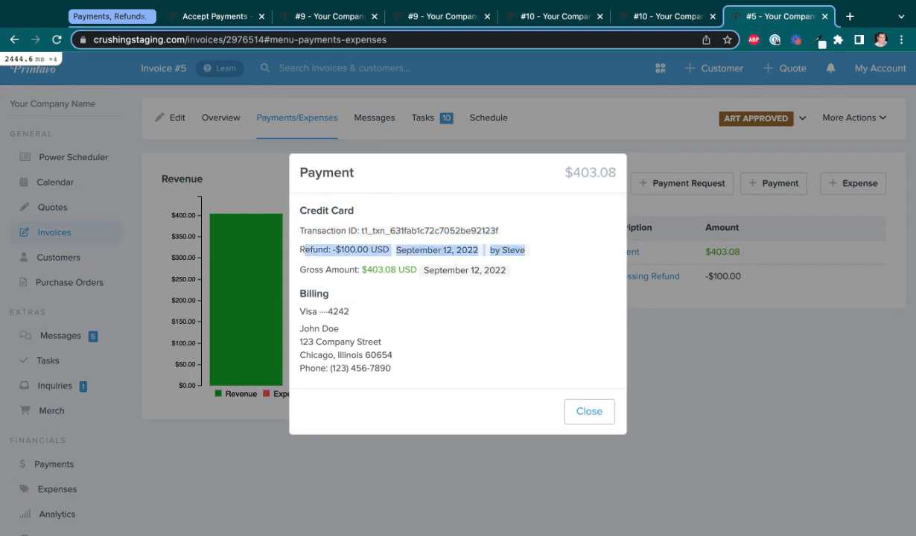
double_click(314, 251)
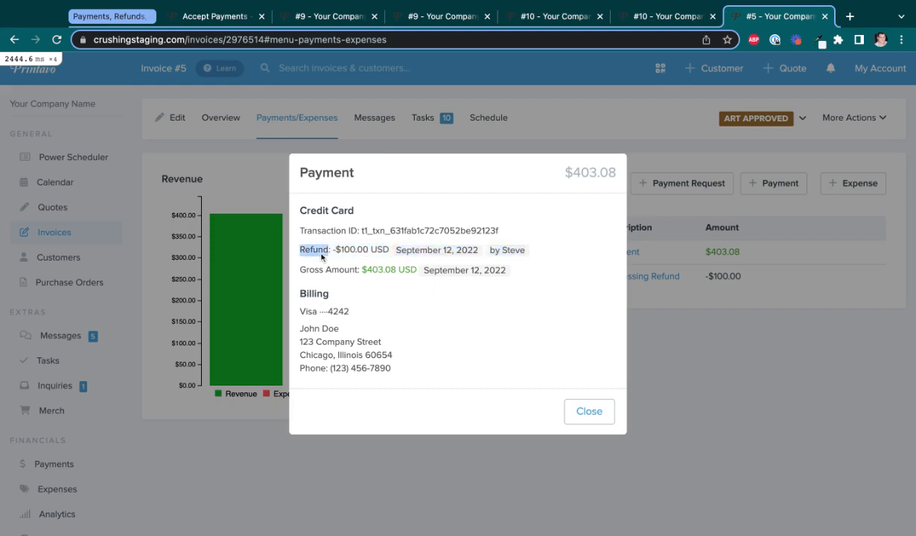
double_click(537, 259)
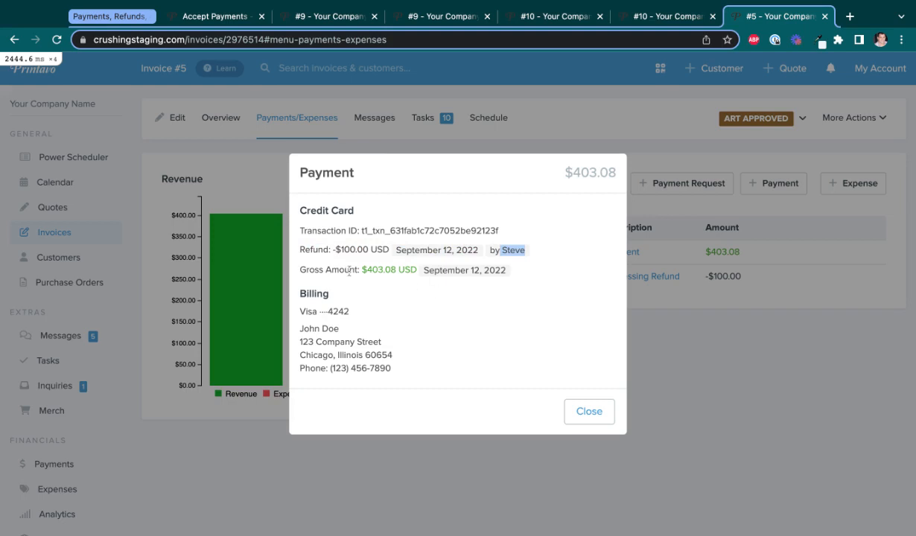
drag(299, 270, 391, 368)
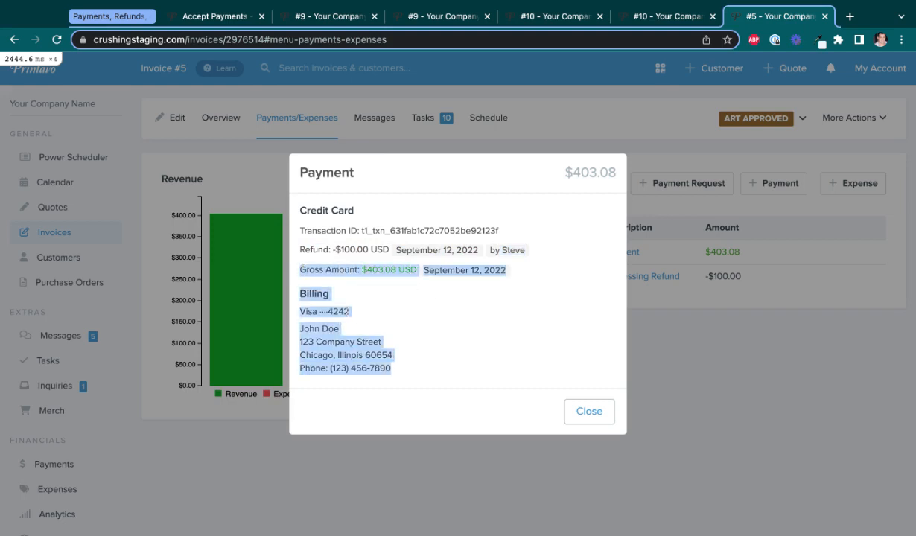
click(521, 299)
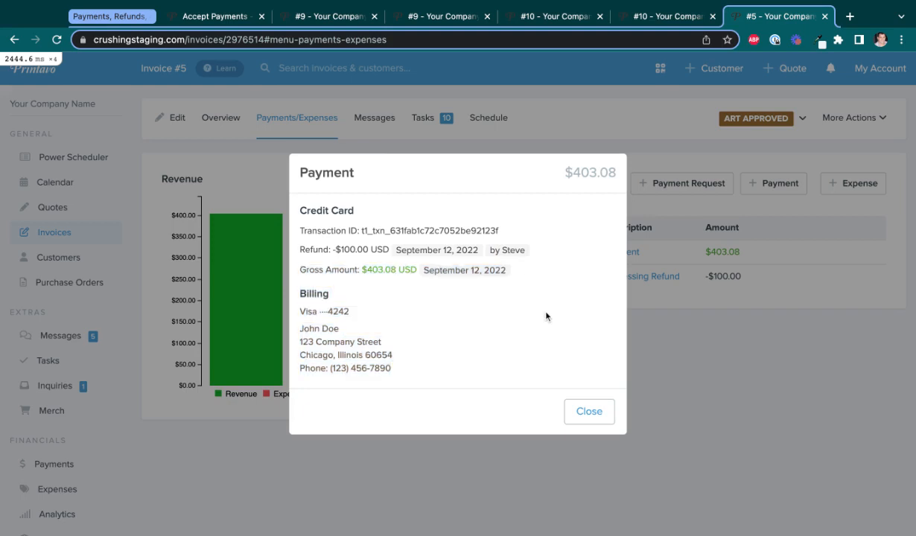
click(589, 412)
Check the refund amount and transaction ID in the $100.00 Processing Refund entry's details and close them.
click(639, 277)
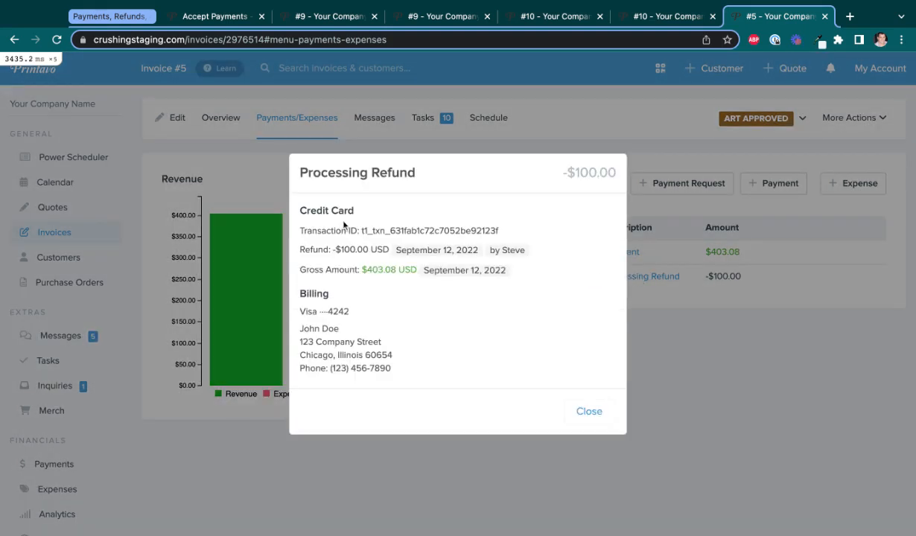
drag(300, 251, 388, 251)
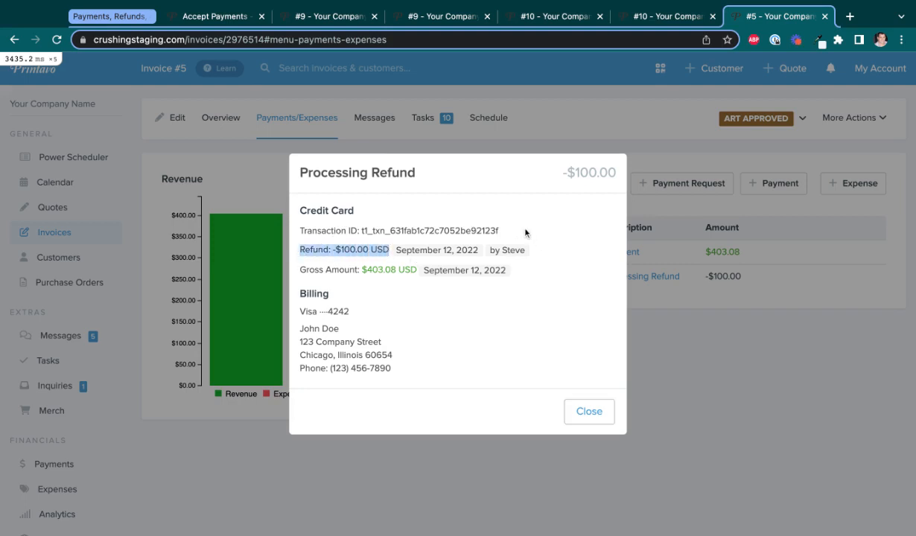
drag(521, 231, 300, 231)
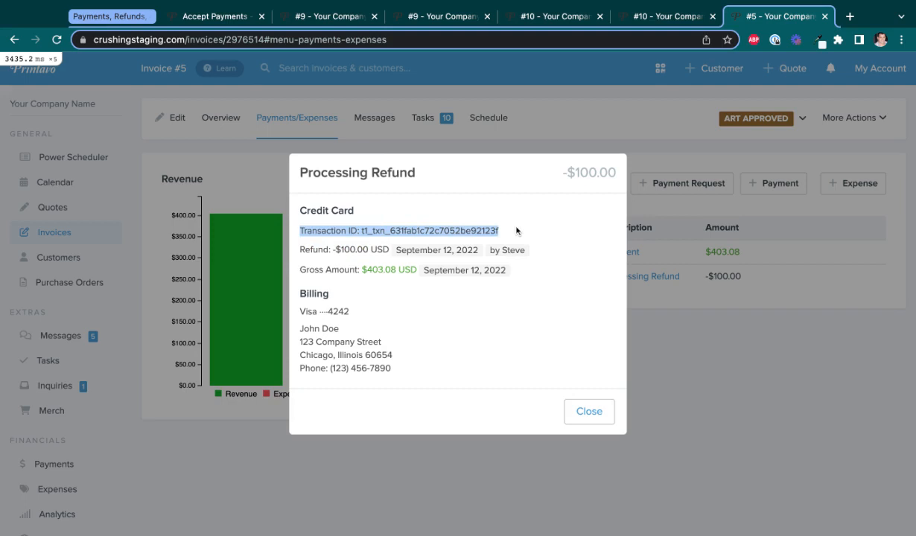
click(593, 409)
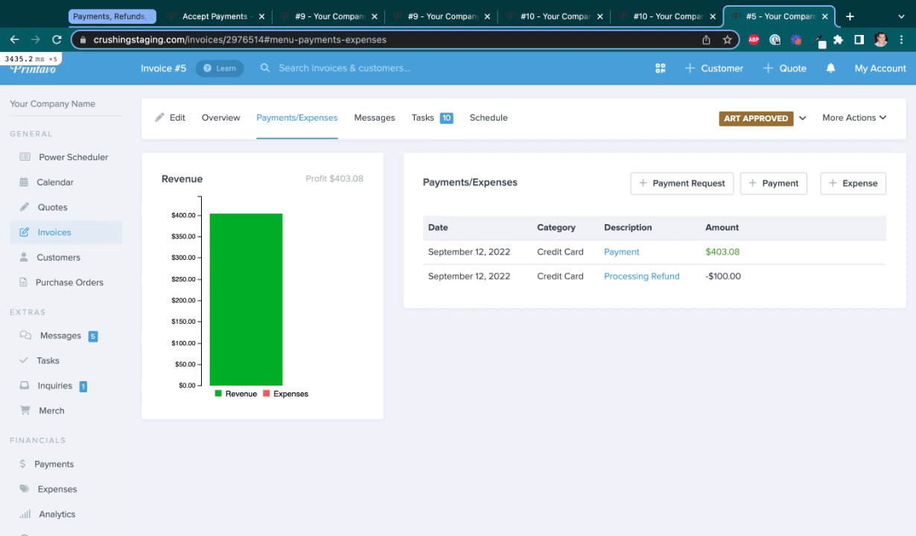
Refund the remaining $303.08 of Invoice #5's credit card payment and review the invoice's listed transactions.
mouse_move(820, 256)
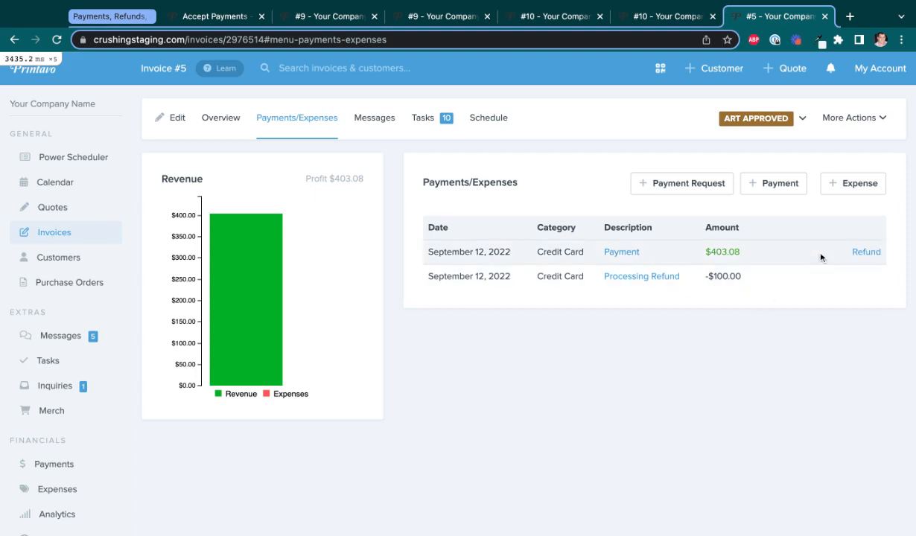
click(866, 253)
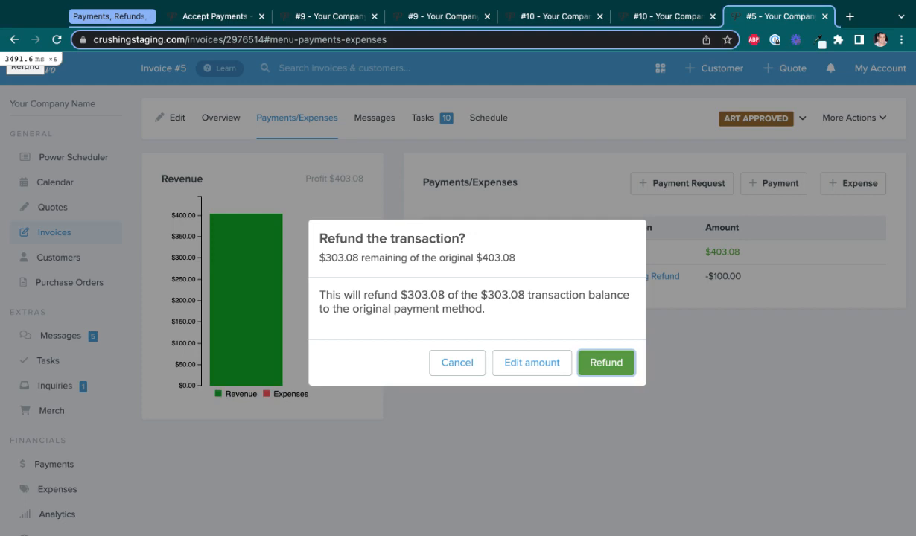
click(609, 365)
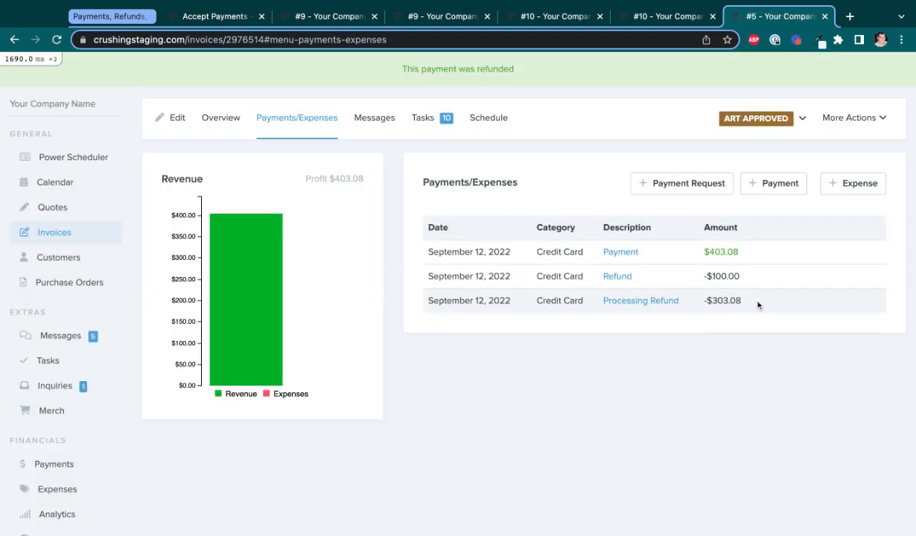
drag(763, 307, 426, 227)
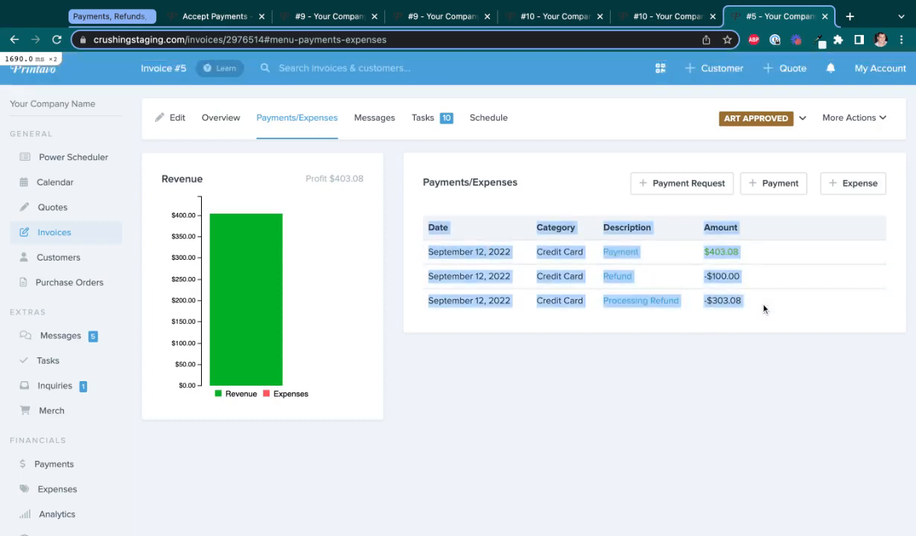
click(412, 207)
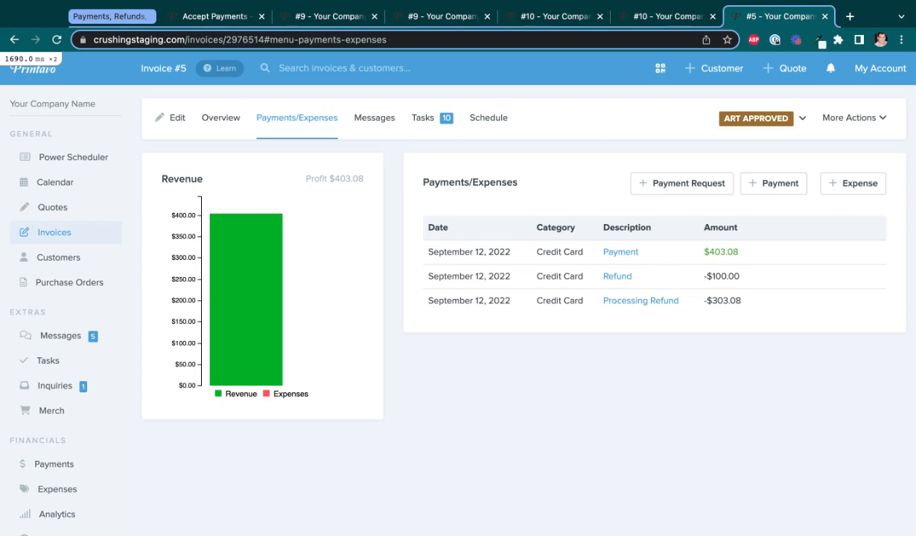
Open the list of all payments to review payments and refunds across invoices.
scroll(66, 192, down, 1)
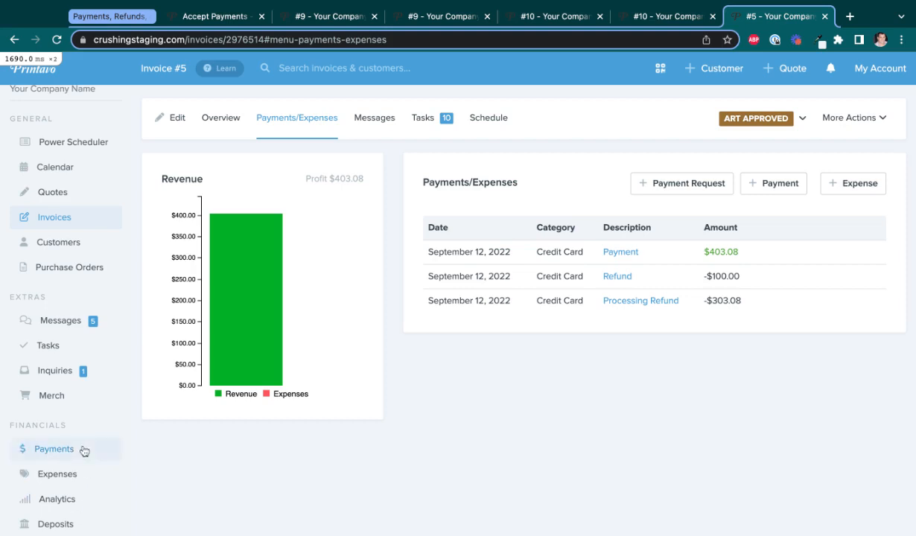
click(54, 449)
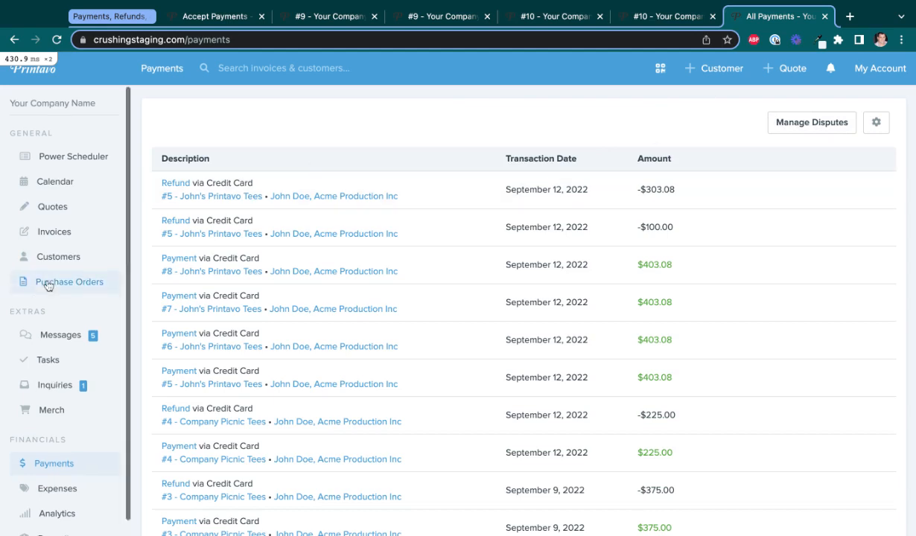
Open the deposits, examine the July 20, 2022 batch's date and net total, and read and dismiss its Rollover explanation.
scroll(49, 283, down, 1)
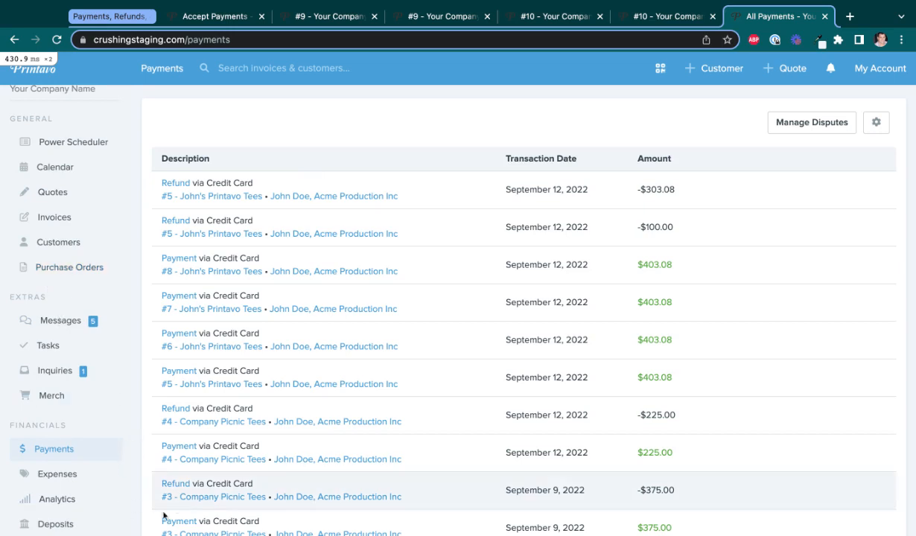
click(61, 526)
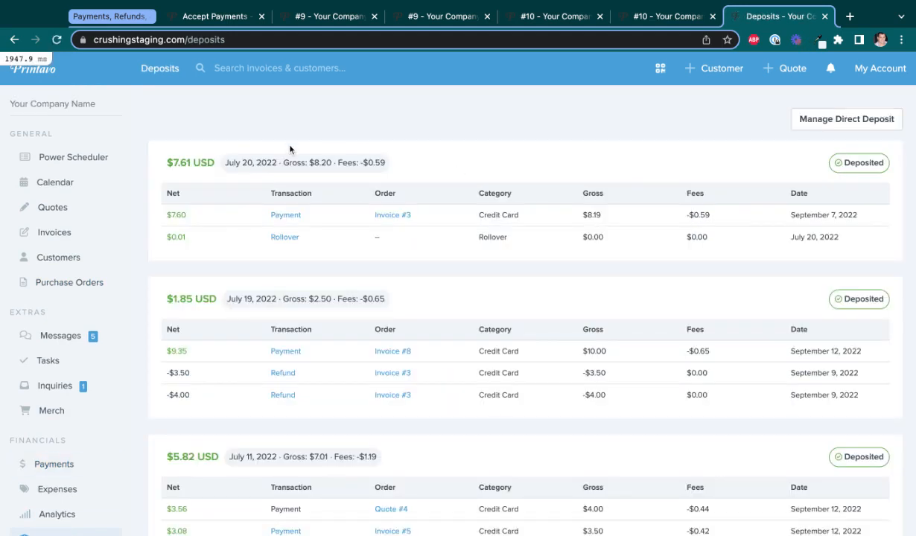
drag(241, 162, 277, 162)
click(458, 148)
triple_click(168, 162)
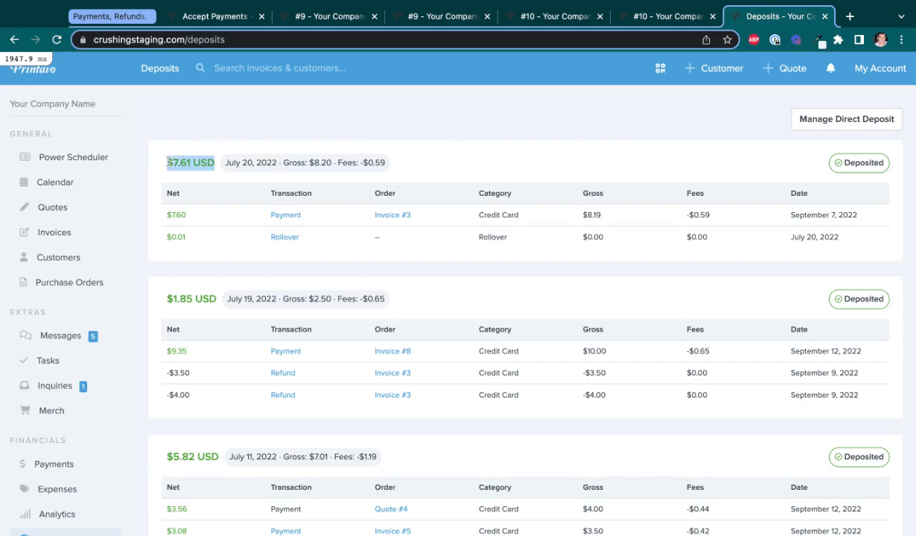
click(487, 164)
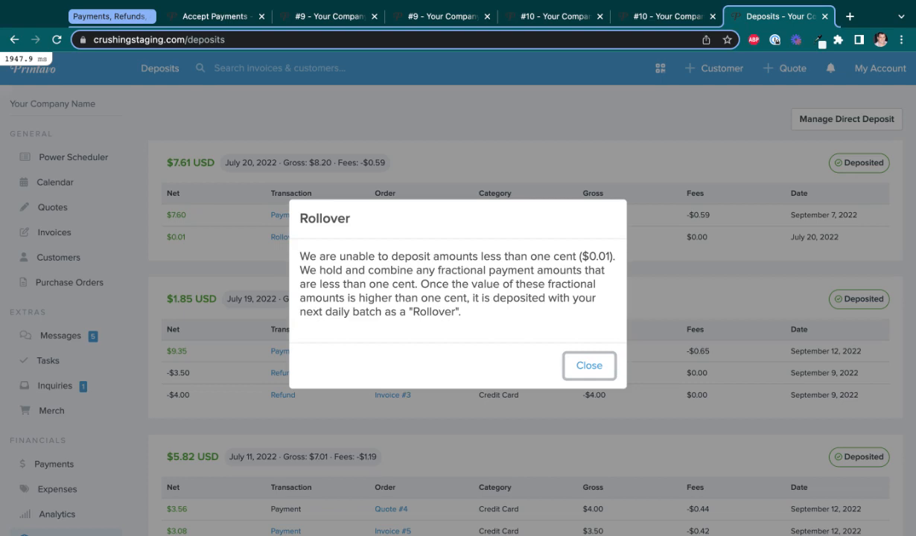
click(588, 364)
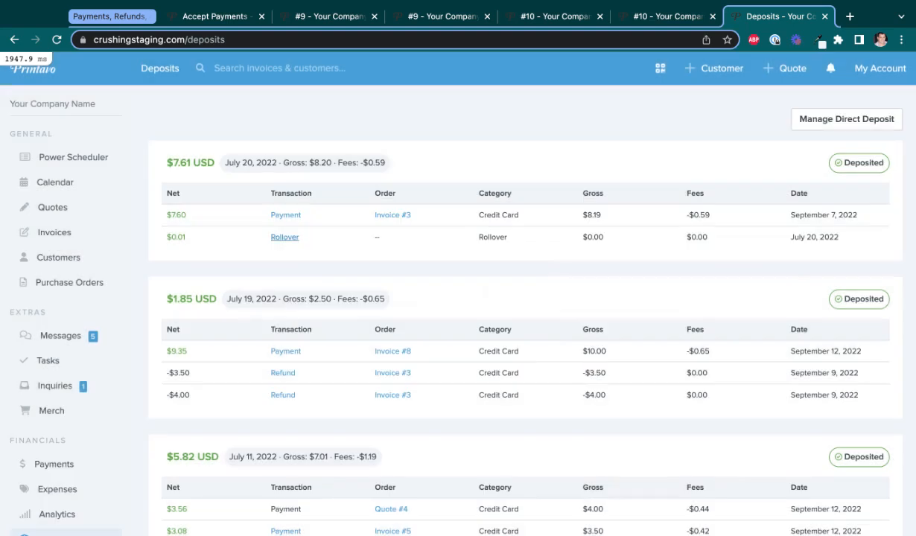